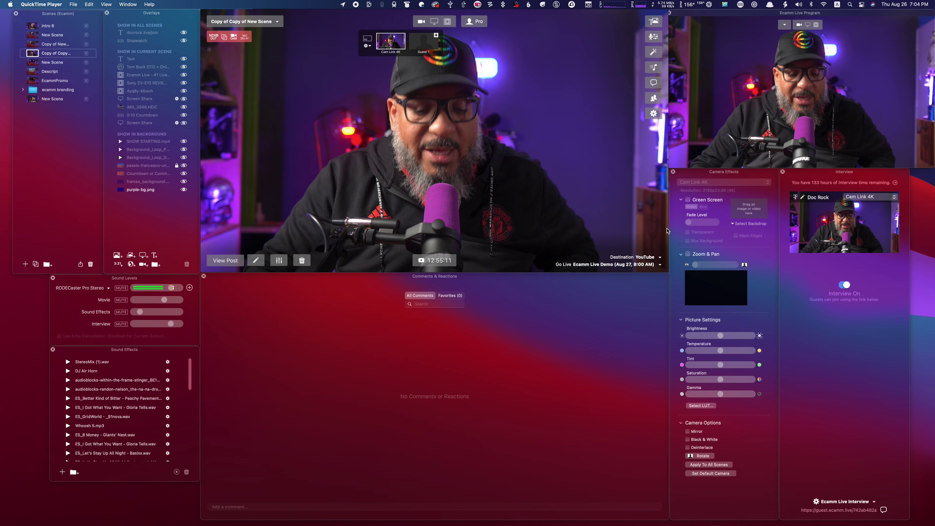
- Launch the Pro Mouse application to highlight the pointer
key("super+space")
type("pro")
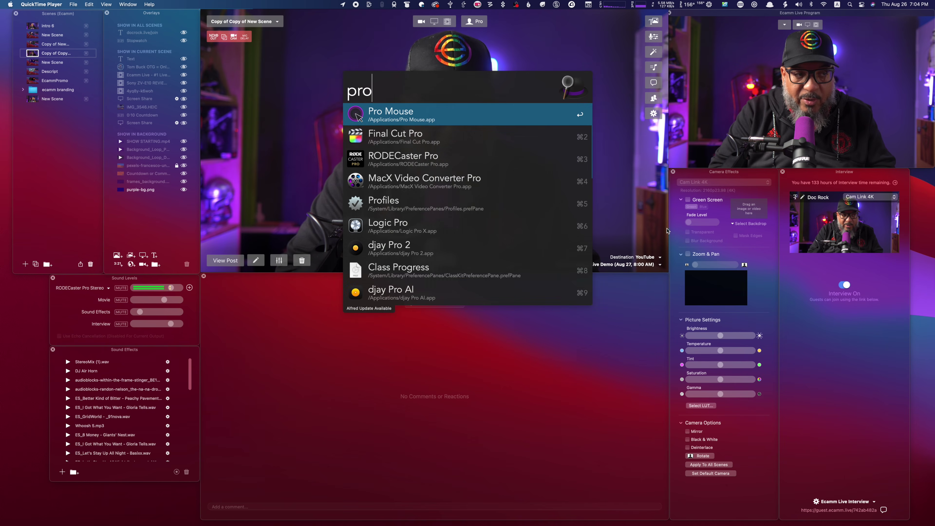
key("Return")
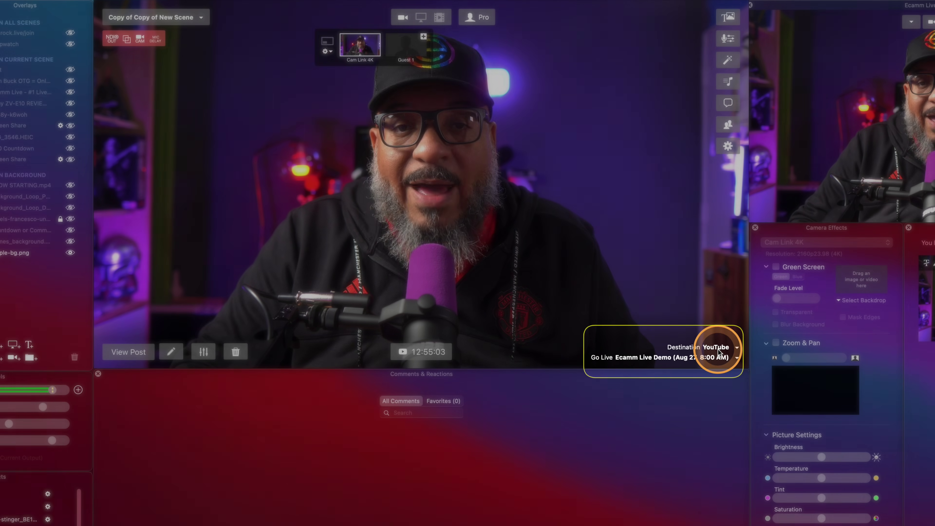
- Set the broadcast destination to Facebook and choose to post as the Ecamm Network business page
left_click(718, 351)
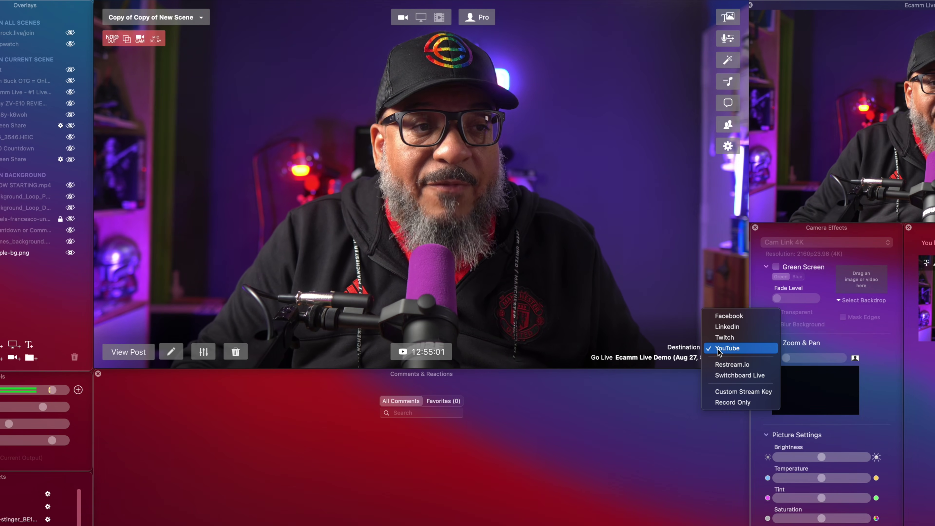
left_click(737, 316)
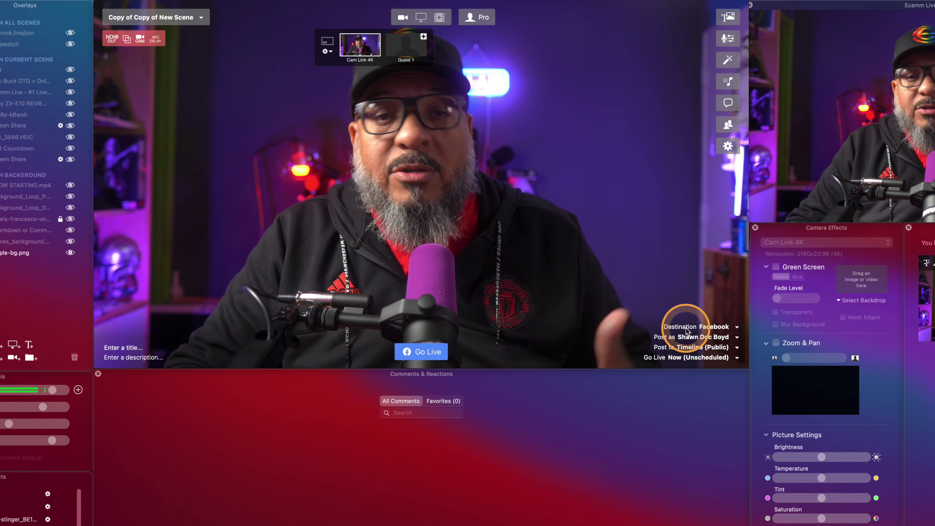
left_click(702, 337)
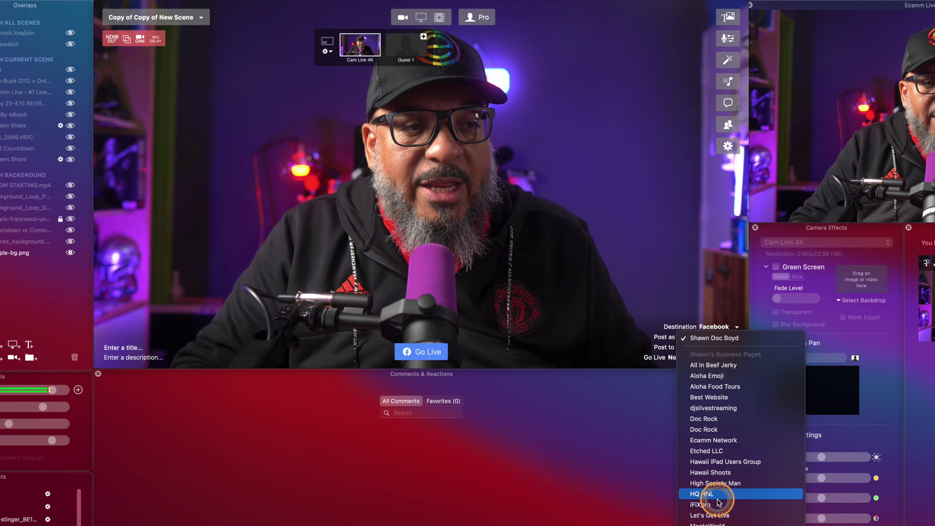
left_click(741, 440)
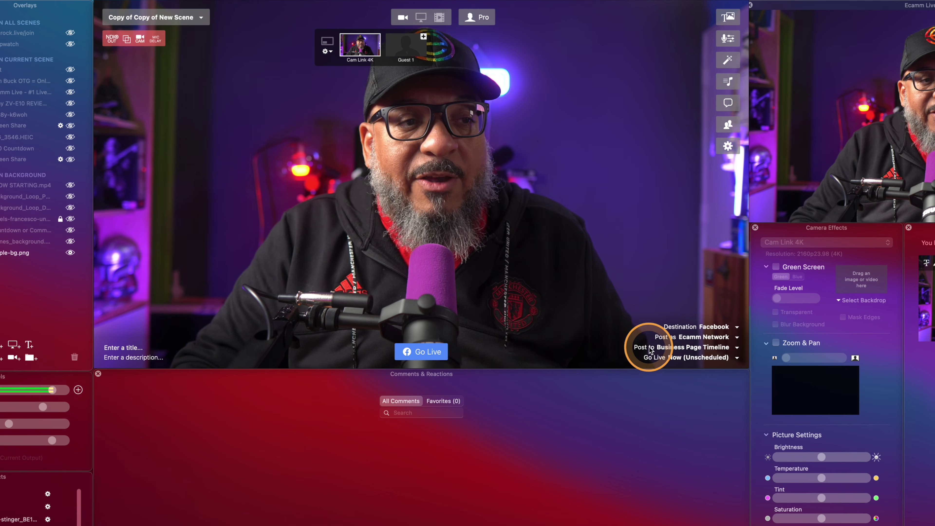
- Try the linked groups Ecamm Live Community, Ecamm for Lawyers, Ecamm Live Beta and Leap Into Live Streaming Bootcamp 2021 as the post location
left_click(715, 348)
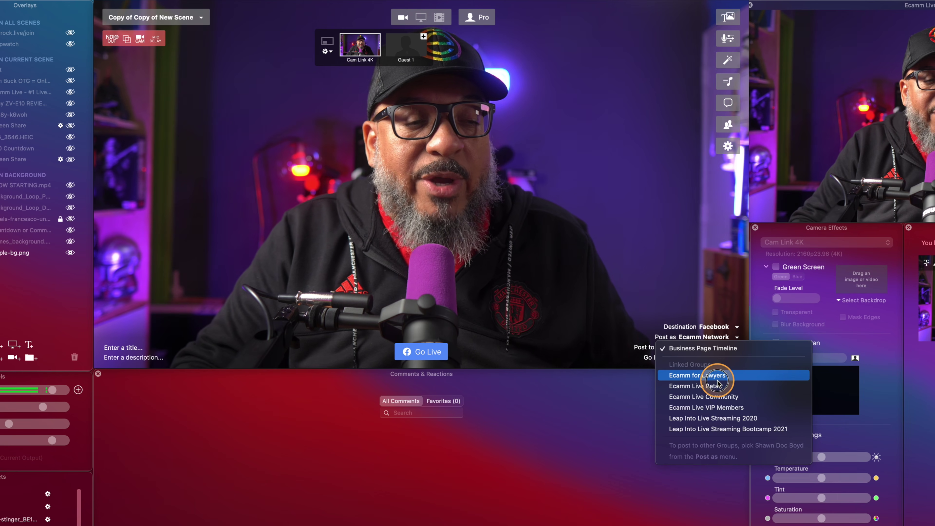
left_click(720, 396)
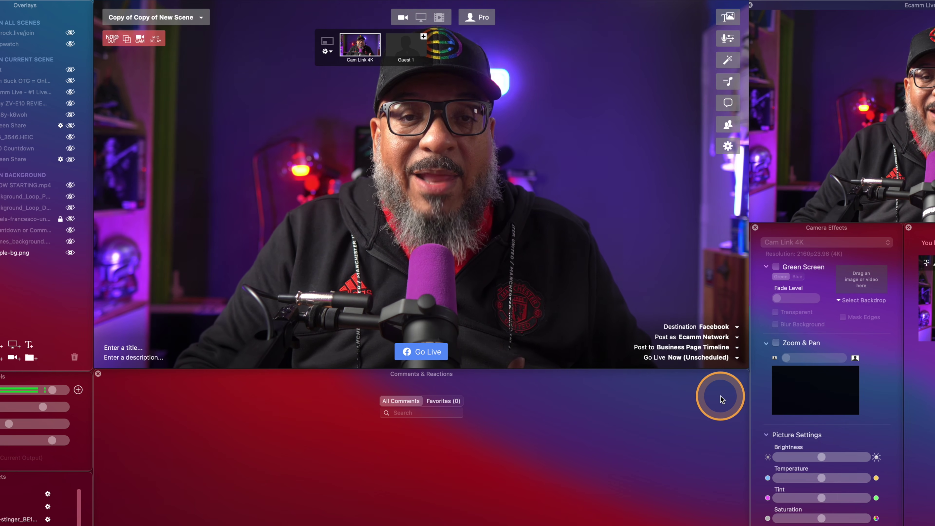
left_click(708, 348)
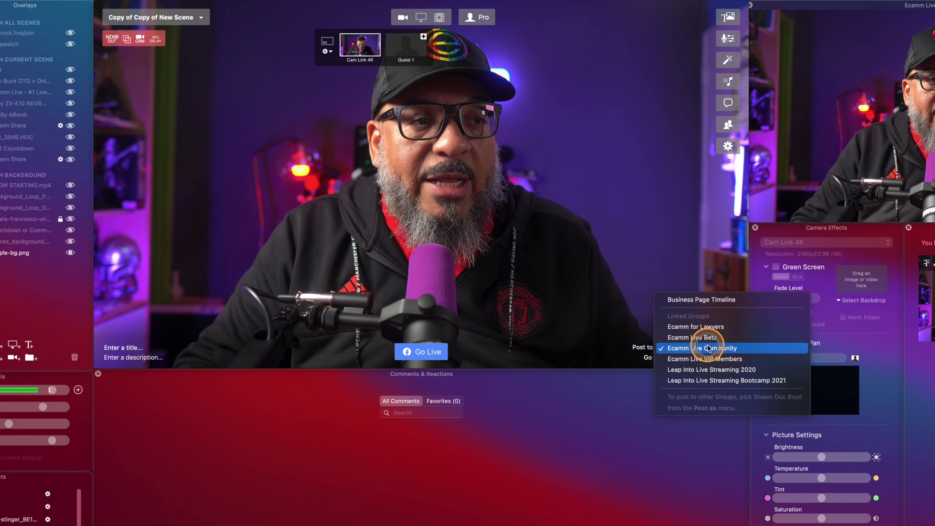
left_click(709, 327)
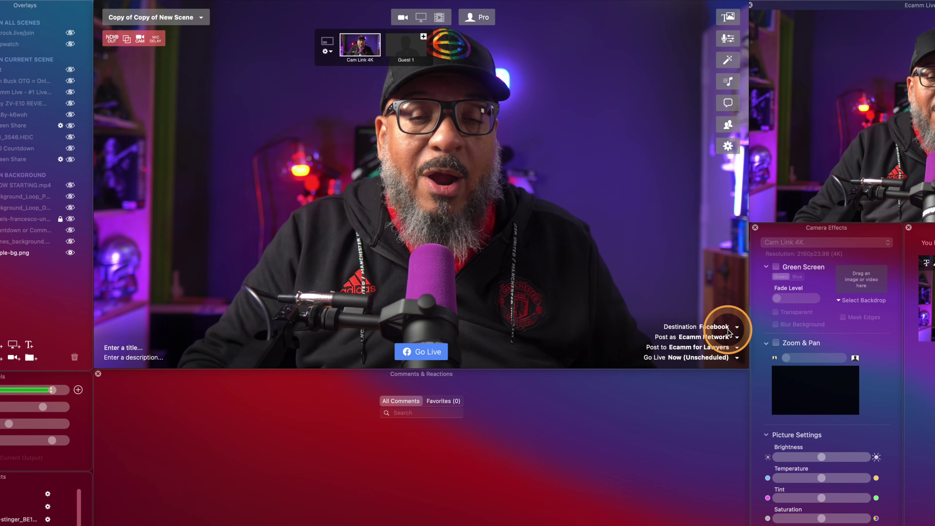
left_click(711, 350)
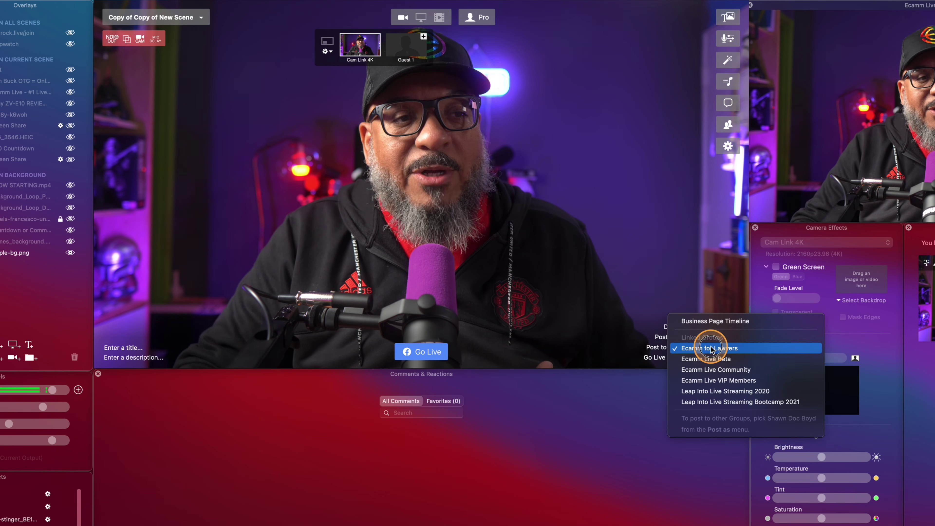
left_click(742, 362)
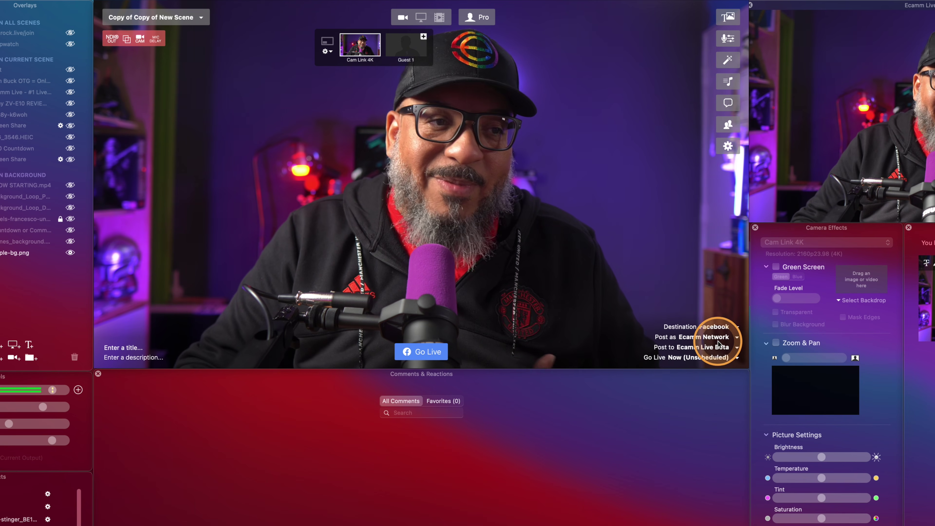
left_click(720, 347)
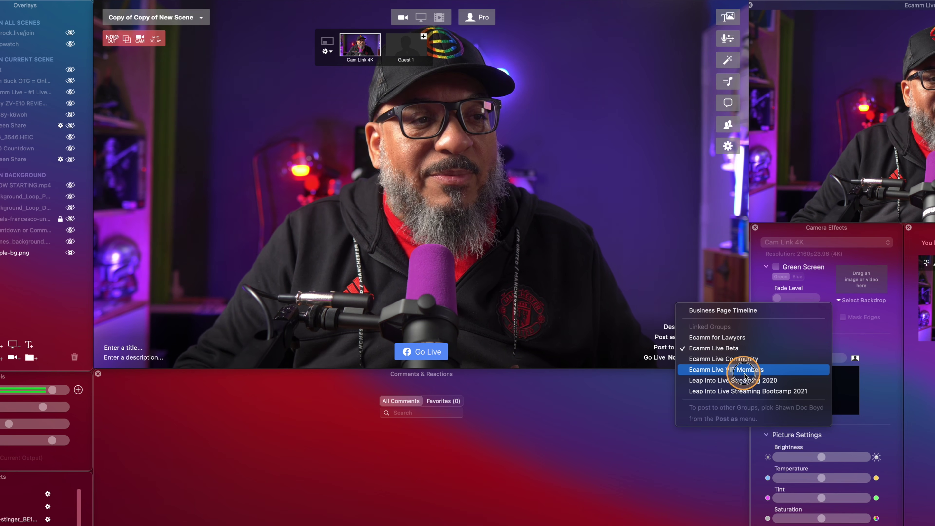
left_click(744, 390)
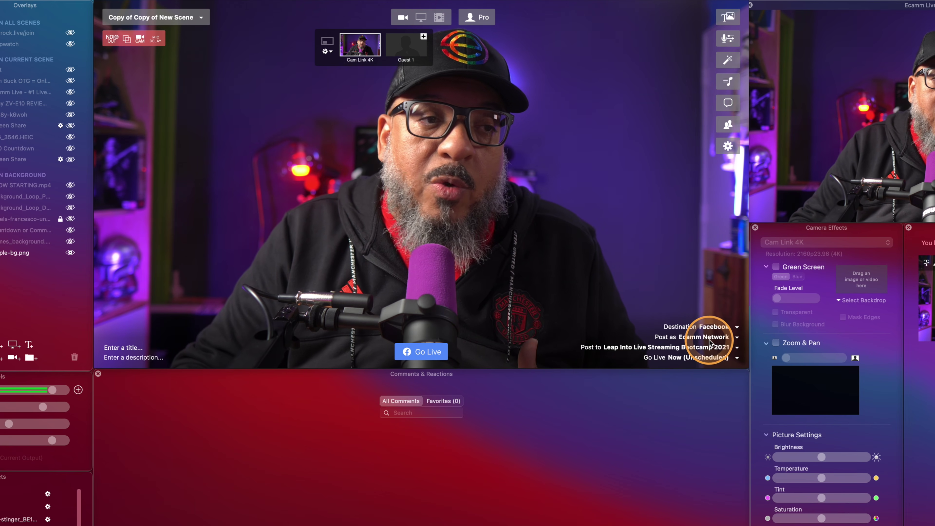
- Post as the personal profile instead of the business page and set the post location to the Ecamm Live Community group
left_click(709, 340)
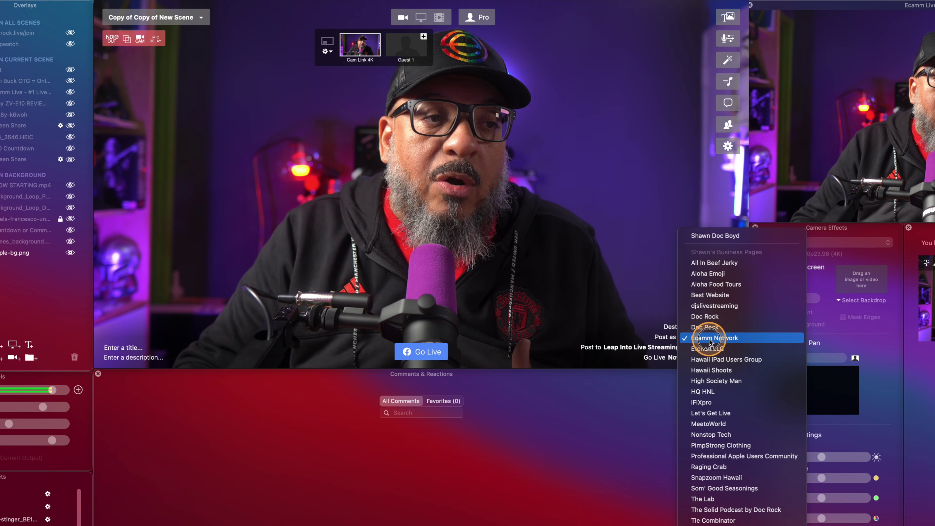
left_click(721, 238)
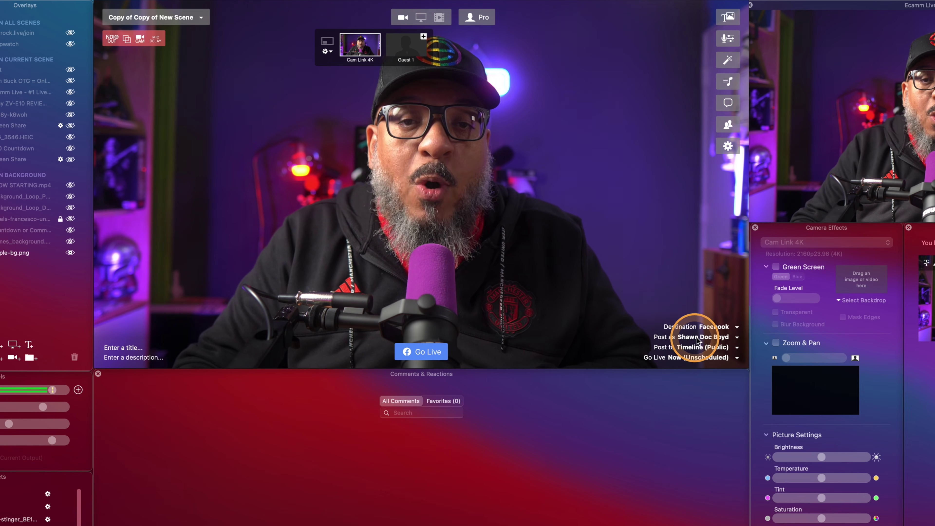
left_click(682, 338)
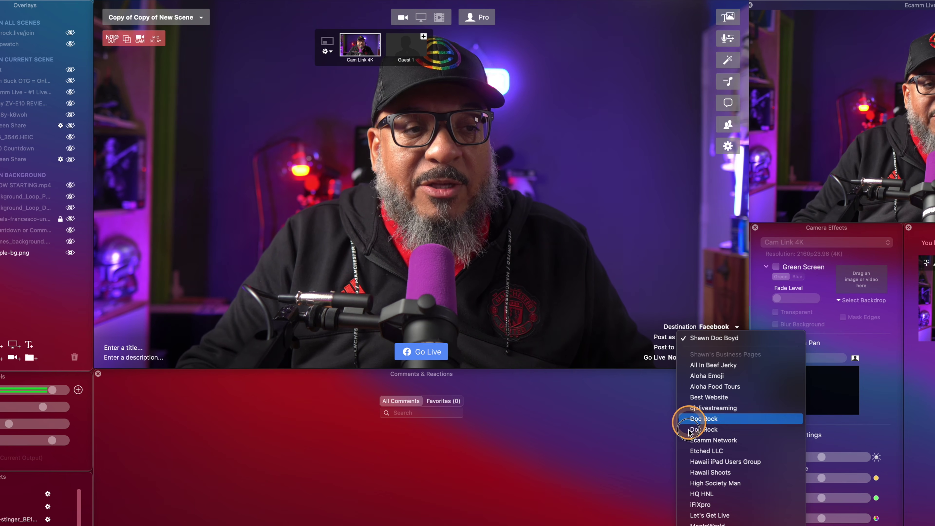
left_click(704, 337)
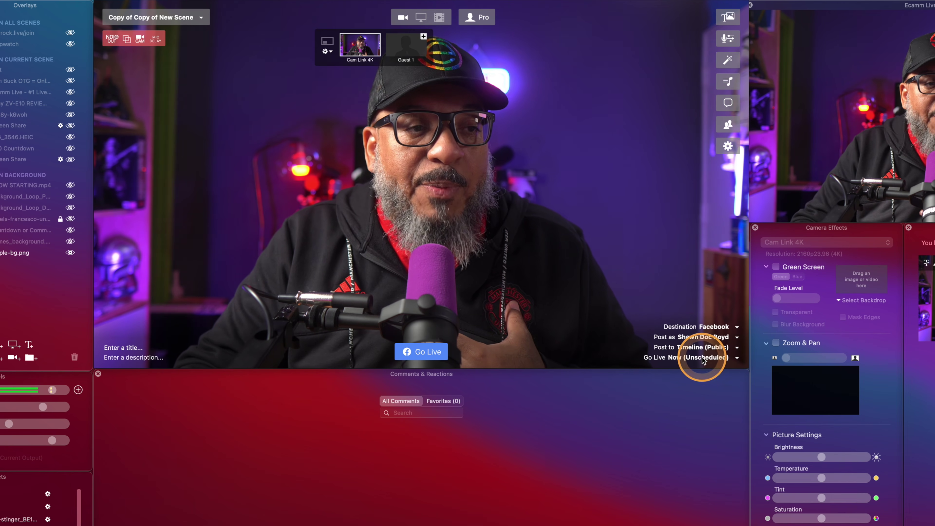
left_click(704, 347)
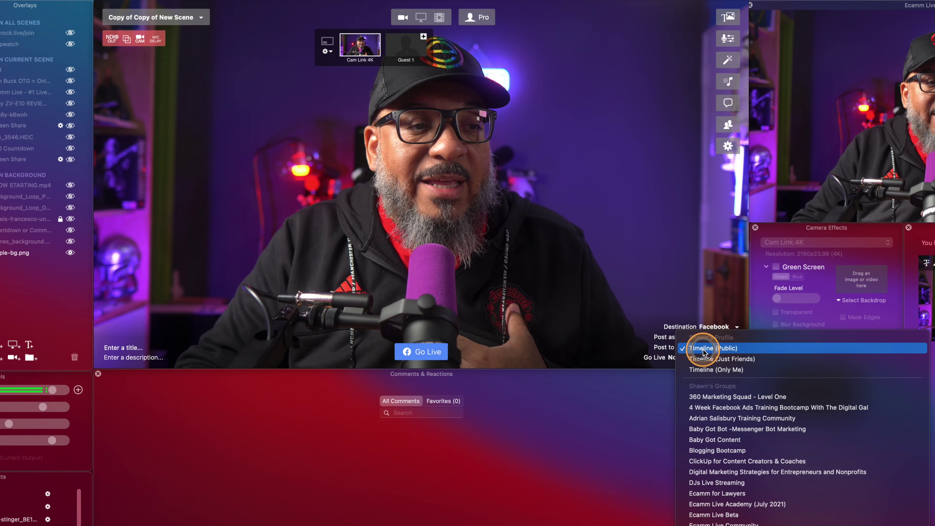
left_click(749, 523)
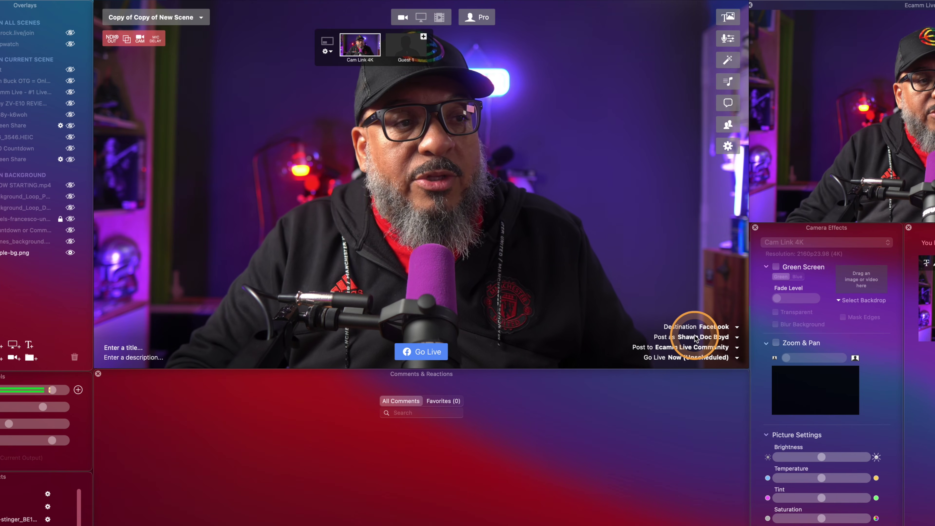
left_click(629, 250)
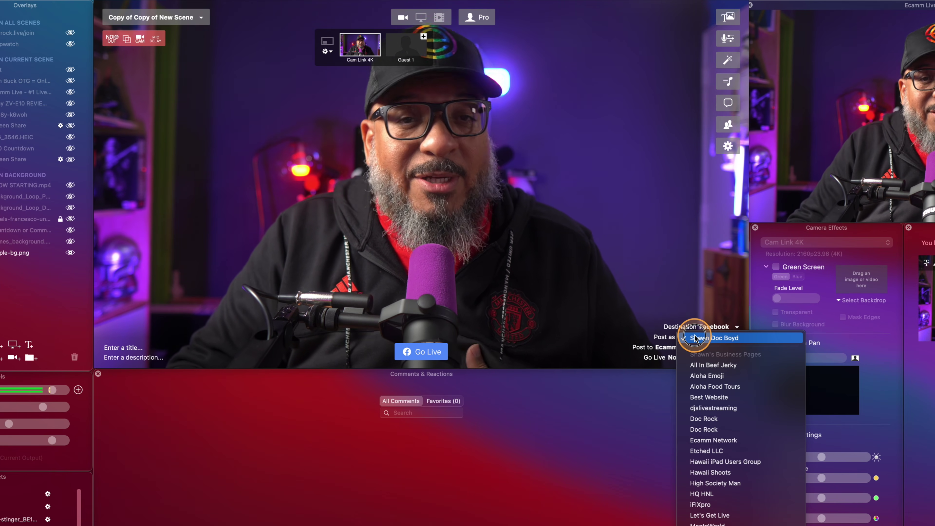
left_click(695, 338)
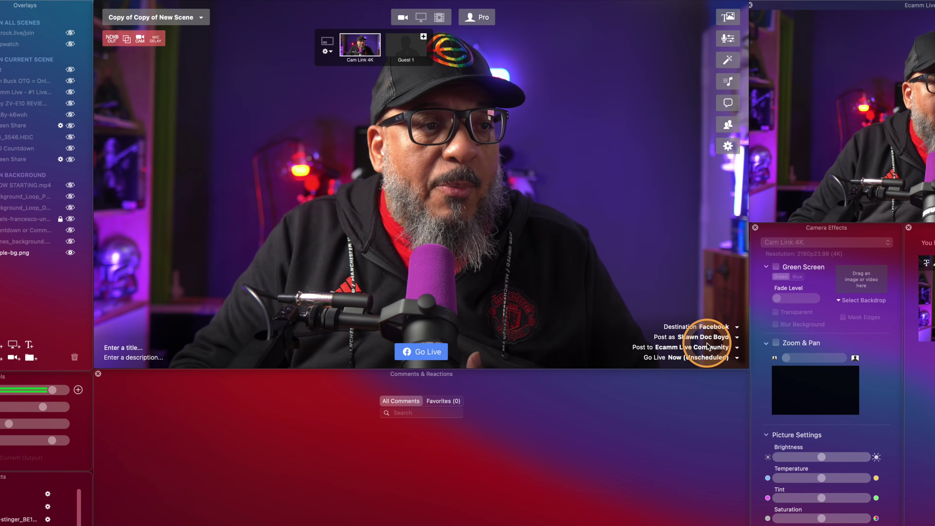
left_click(699, 348)
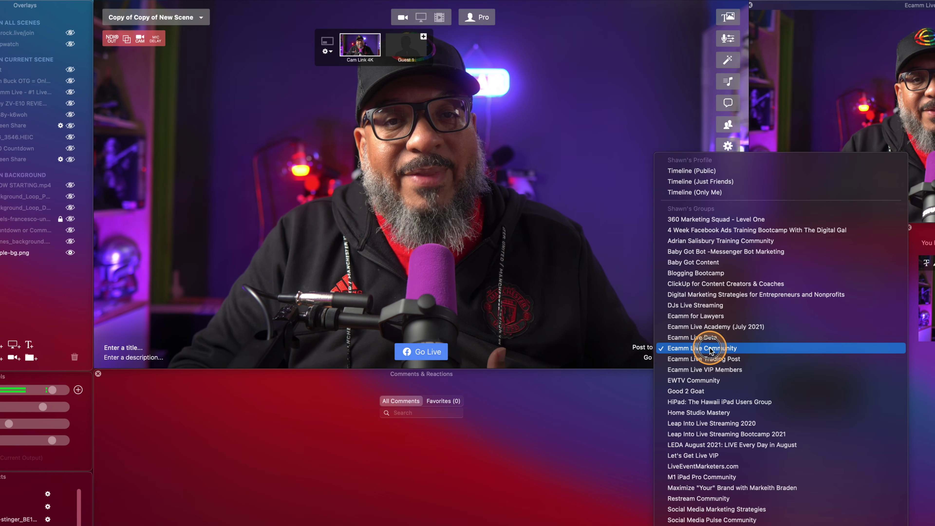
left_click(710, 349)
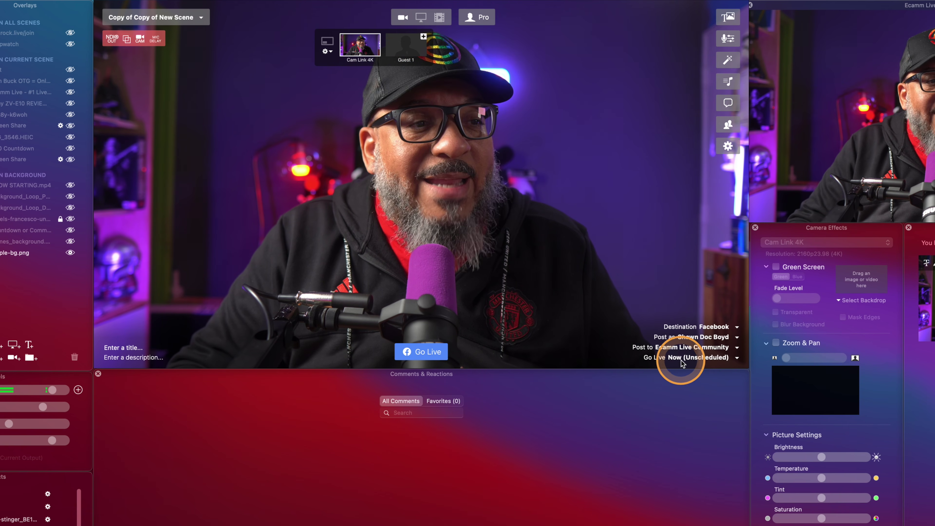
- Create a new scheduled live titled "Ecamm Live Quick Tipe: Friday Q&A" with the description "Aloha All Welcome to Friday Q&A. Please bring your Questionsc"
left_click(691, 361)
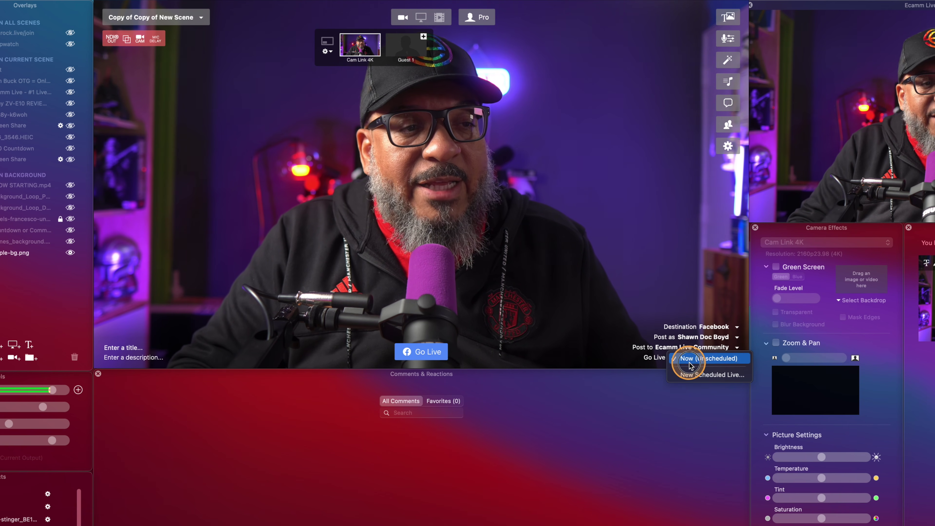
left_click(709, 378)
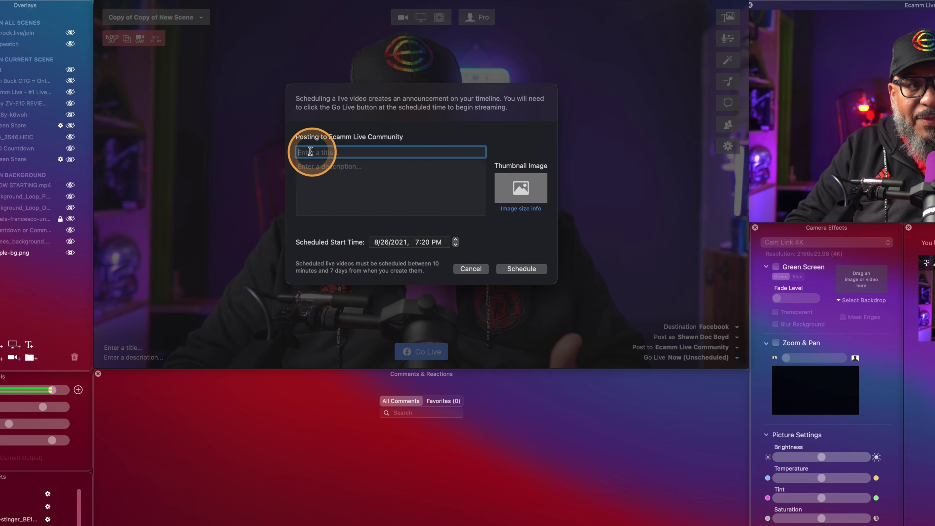
type("E")
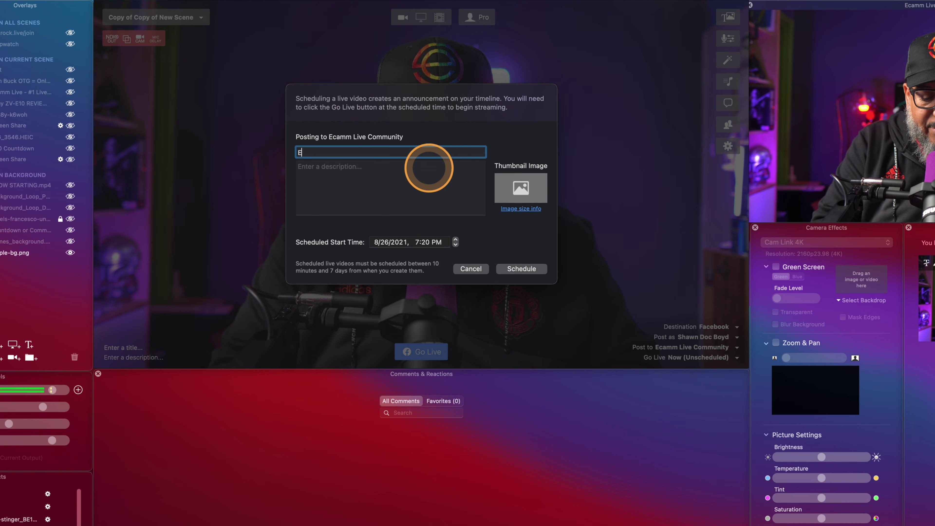
type("camm Live Quick Tipe: Friday Q&A")
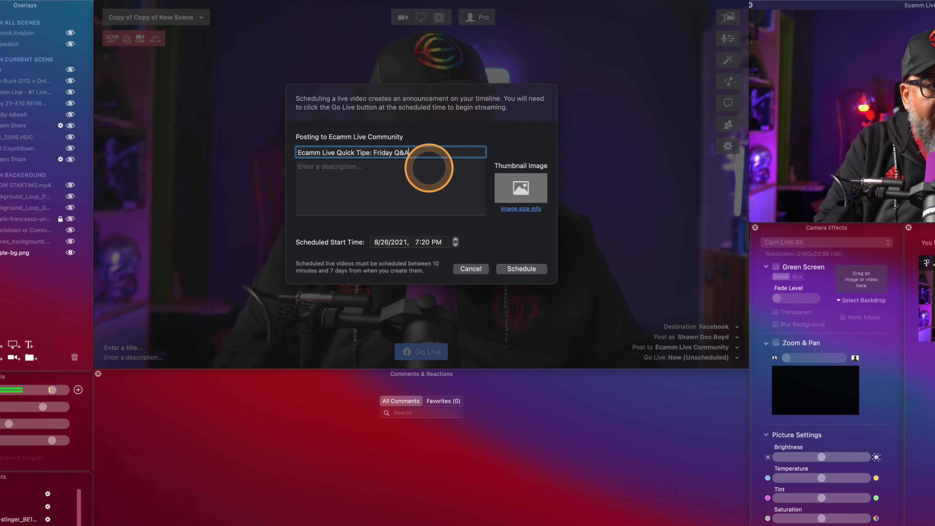
left_click(429, 168)
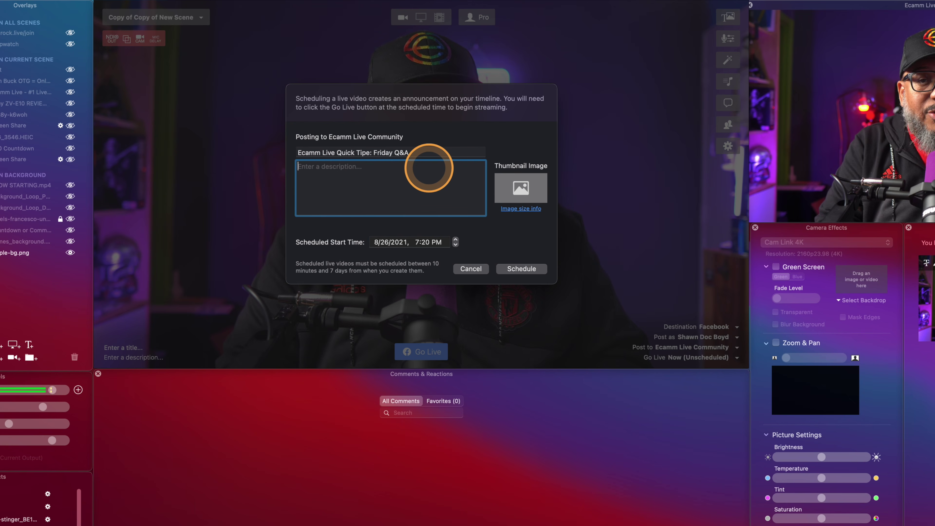
type("Aloha All Welcome to Friday Q&A. Please bring your Questionsc")
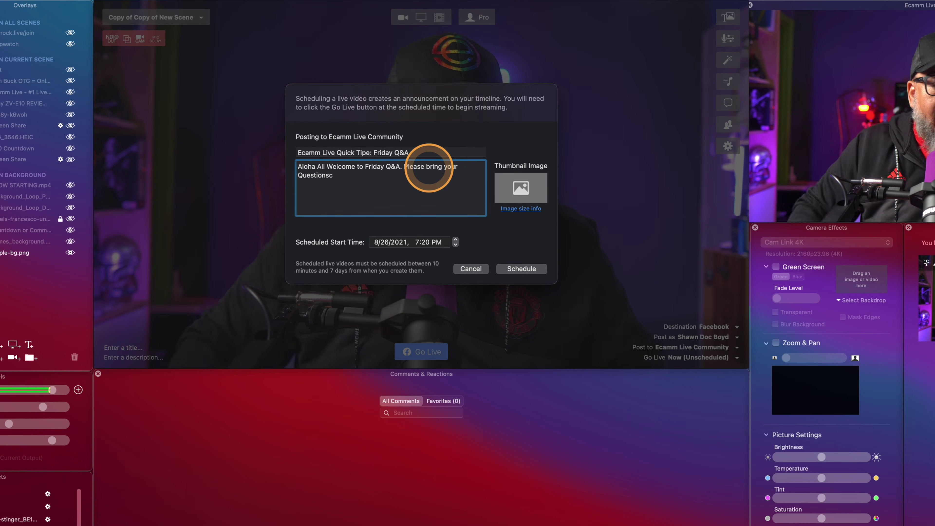
- Add Friday QA.png from the Lab (1) folder as the scheduled live's thumbnail image
left_click(520, 189)
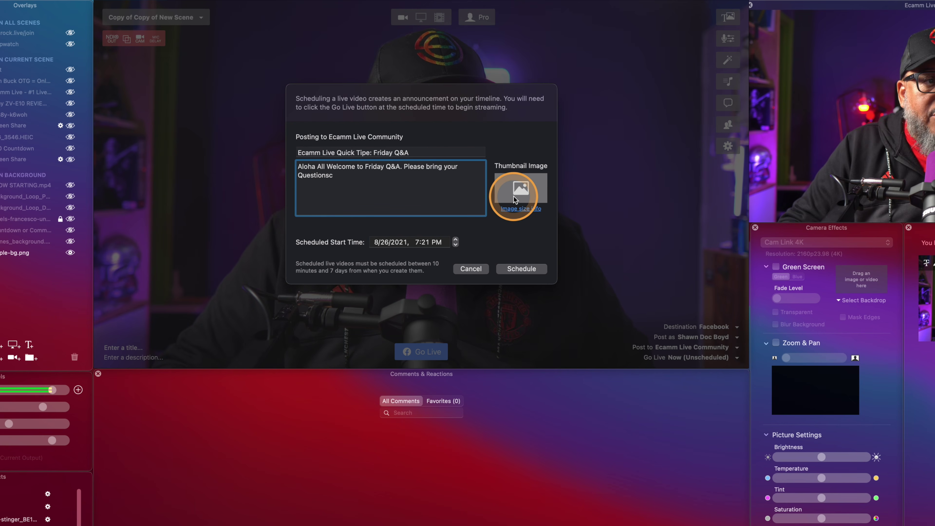
left_click(513, 210)
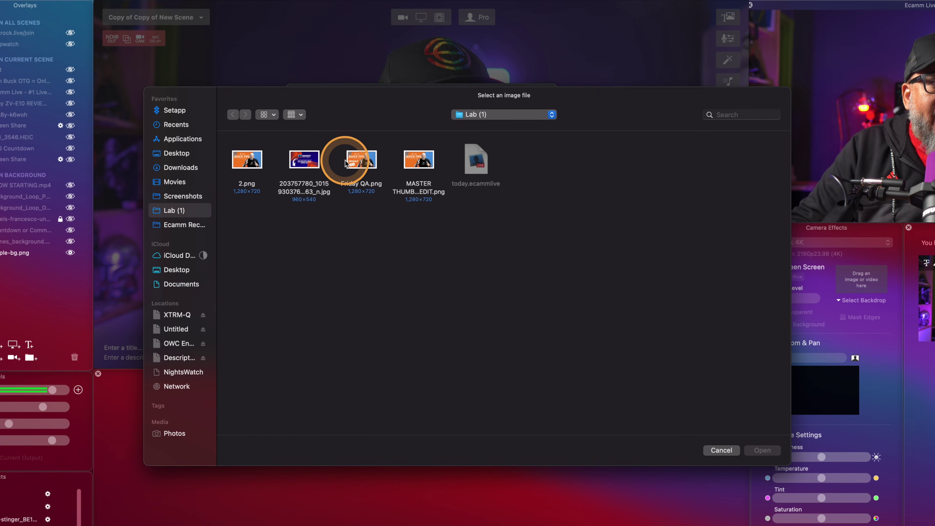
left_click(362, 162)
left_click(758, 449)
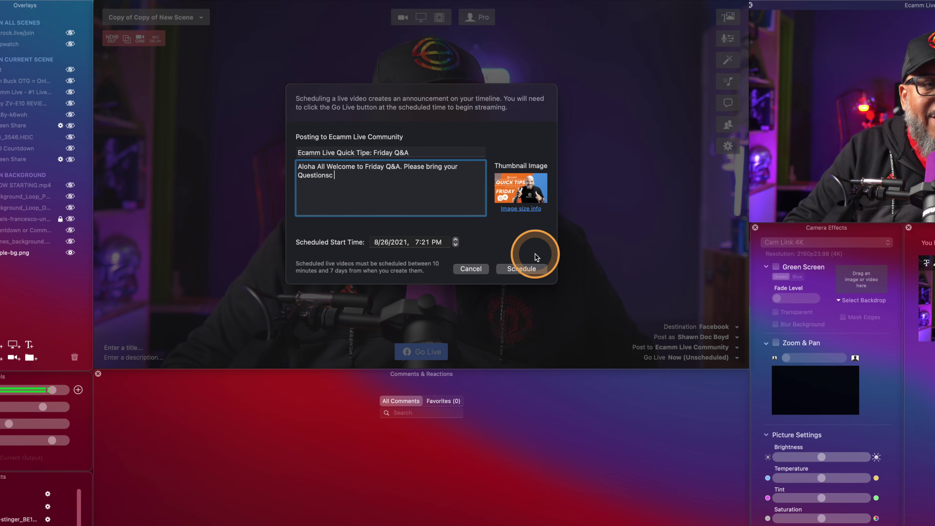
- Set the scheduled start time to 8/27/2021, 3:30 PM and schedule the live video
left_click(382, 243)
type("27")
left_click(419, 242)
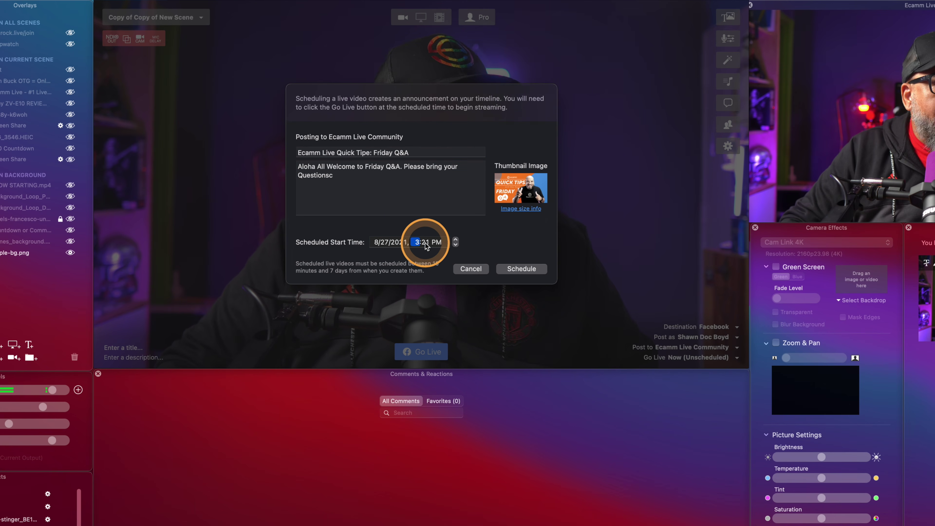
type("330")
left_click(521, 269)
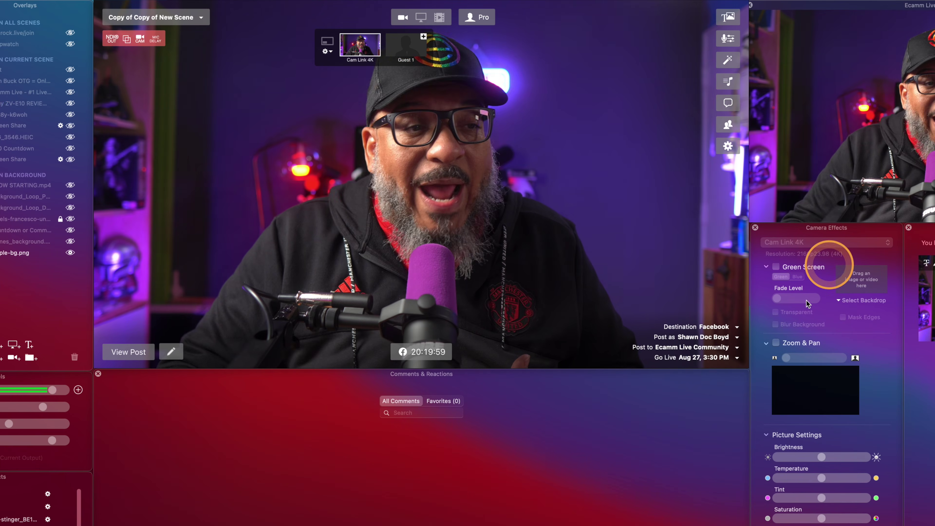
- Check the Go Live schedule options and keep the Aug 27, 3:30 PM broadcast selected
left_click(704, 357)
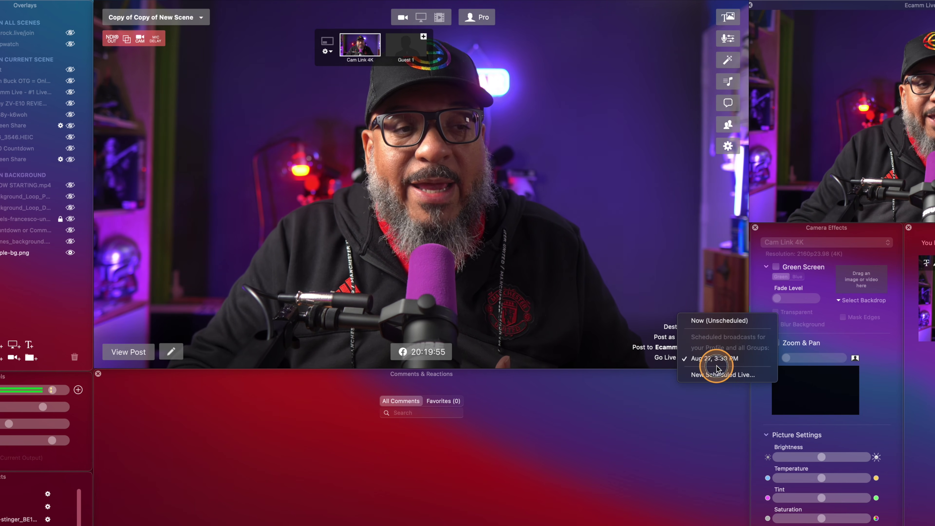
left_click(717, 359)
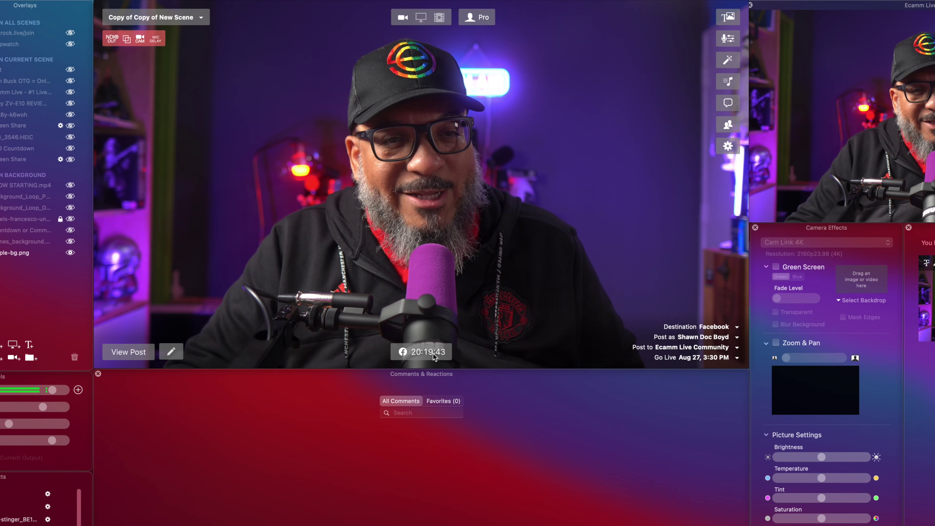
left_click(397, 355)
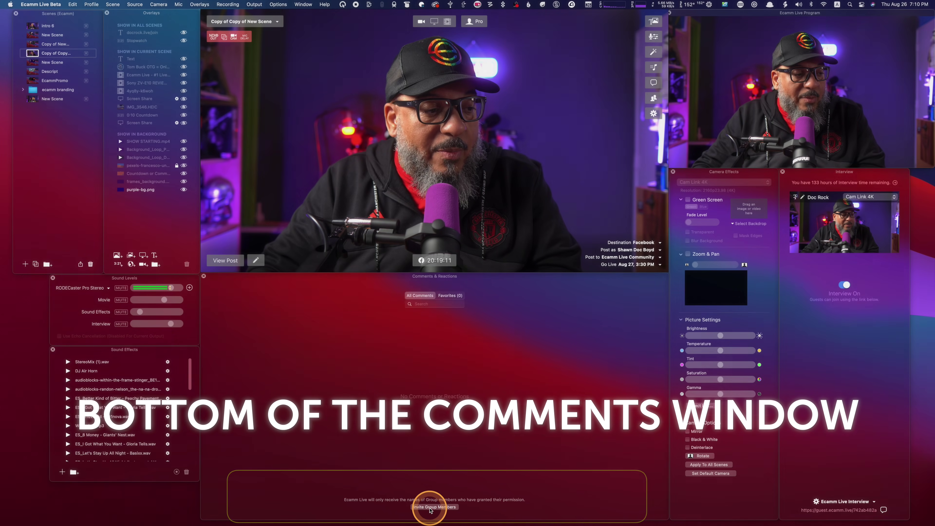
- Open the group member invitation and copy its Ecamm Live permission link to the clipboard
left_click(428, 508)
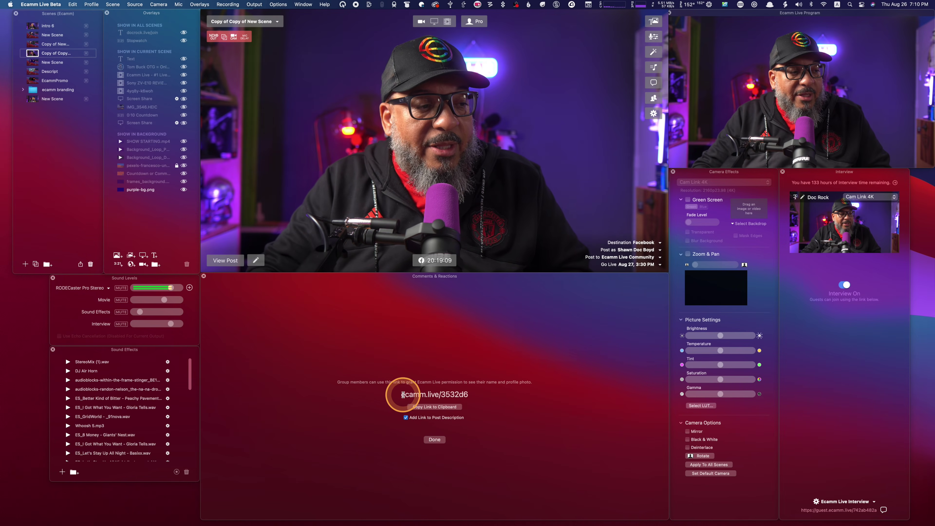
triple_click(444, 395)
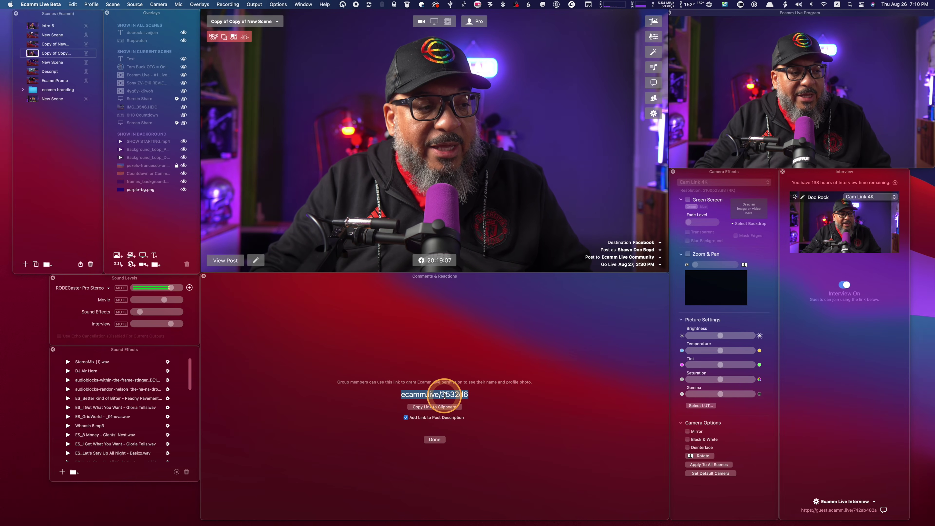
left_click(449, 407)
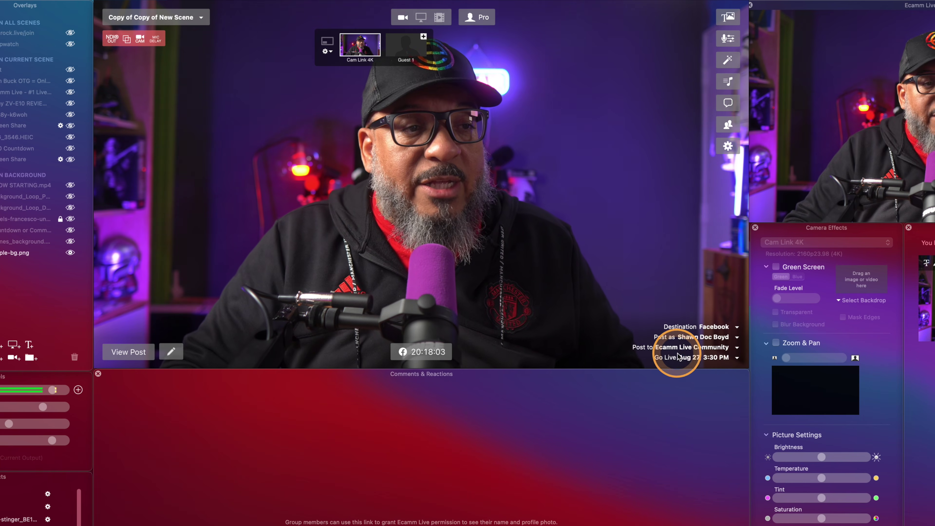
- Set the Go Live time for the Ecamm Live Community post to Now (Unscheduled)
left_click(704, 357)
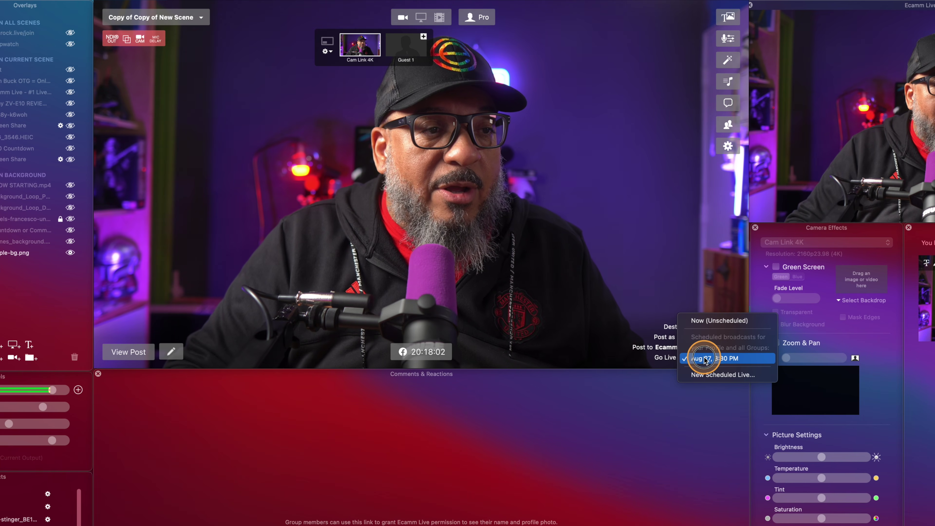
left_click(729, 321)
left_click(314, 308)
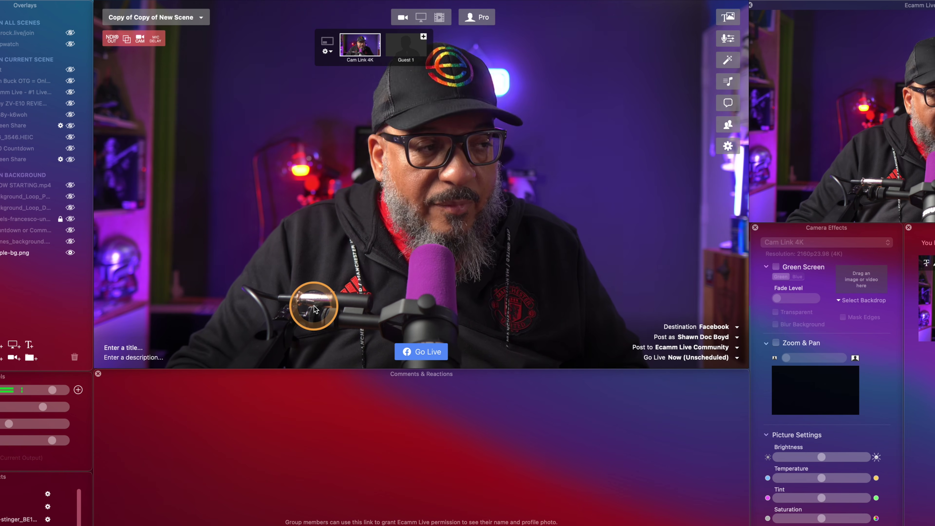
- Title the unscheduled Facebook live "New Live" and enter the description "Aloph aAll Let's chat"
left_click(118, 347)
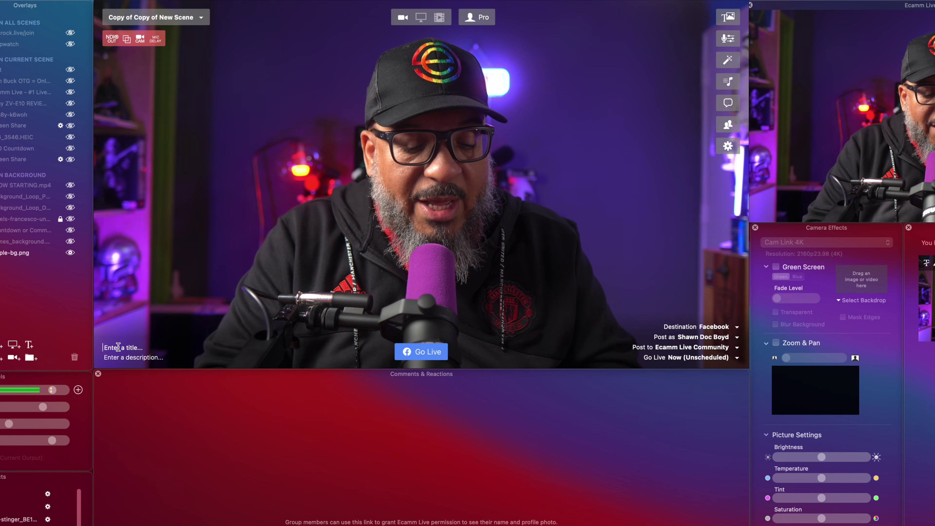
type("New L")
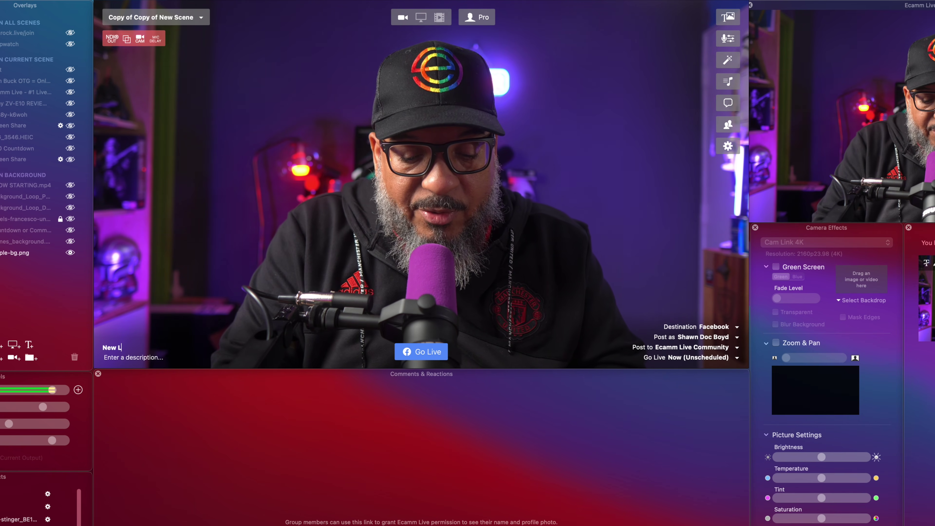
type("ive")
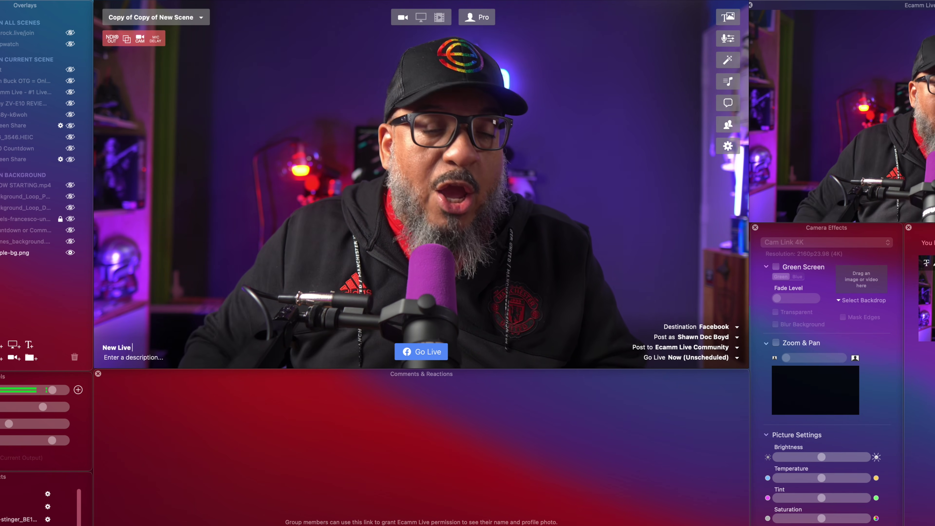
left_click(142, 358)
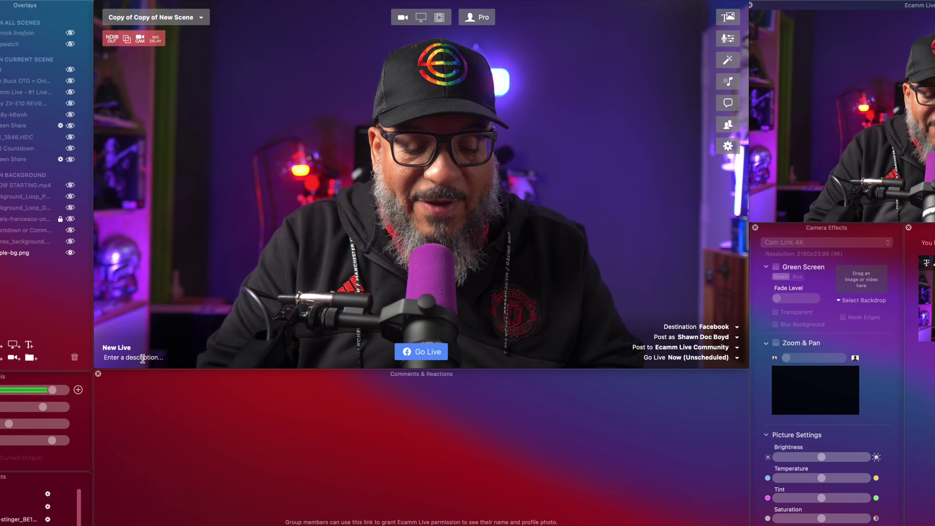
type("Aloph aAll Let's chat")
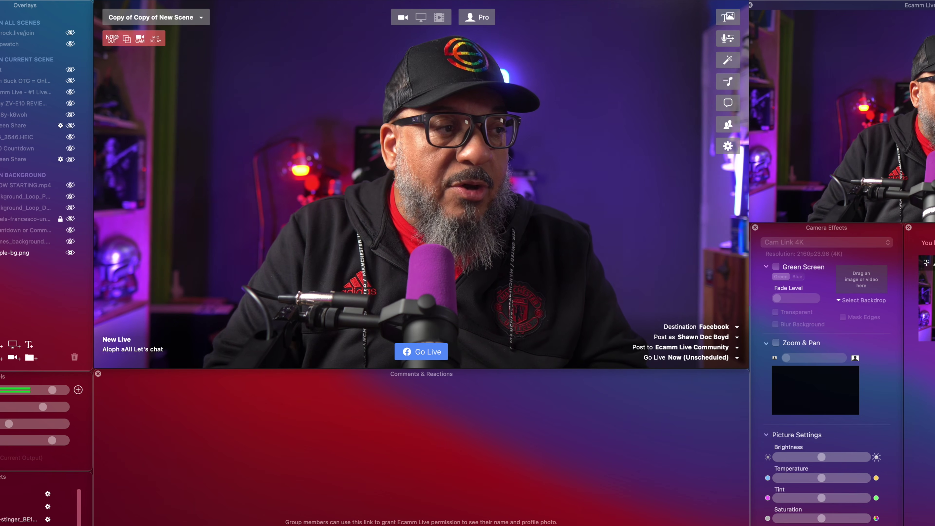
left_click(248, 383)
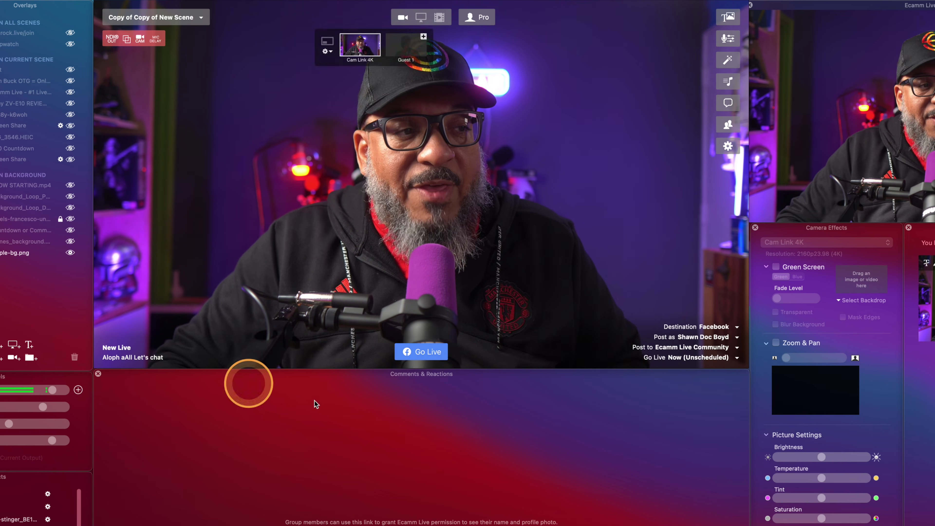
- Close the group permission link view and reopen the invitation for group members
left_click(432, 352)
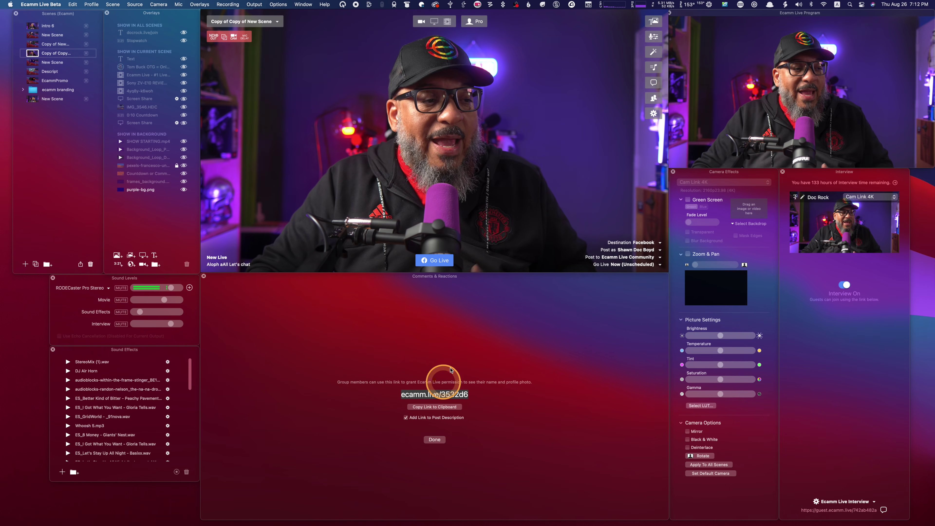
left_click(433, 440)
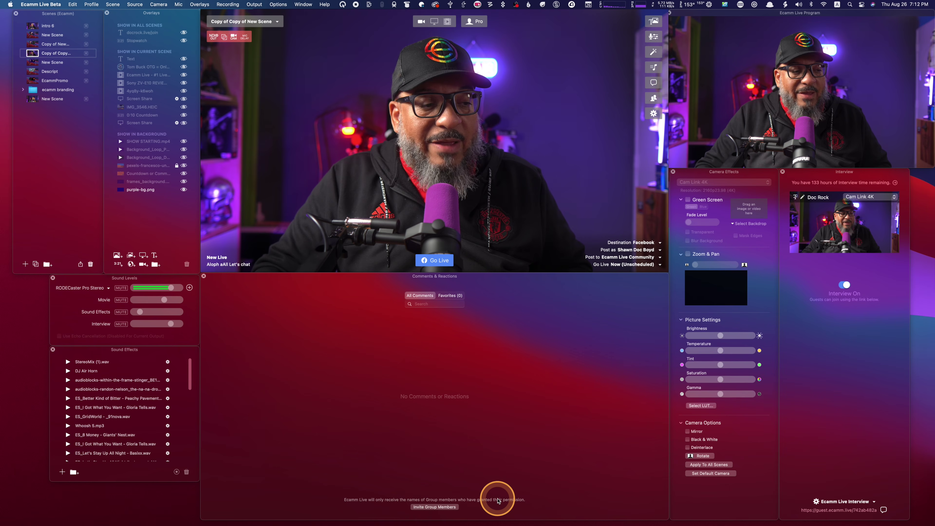
left_click(448, 507)
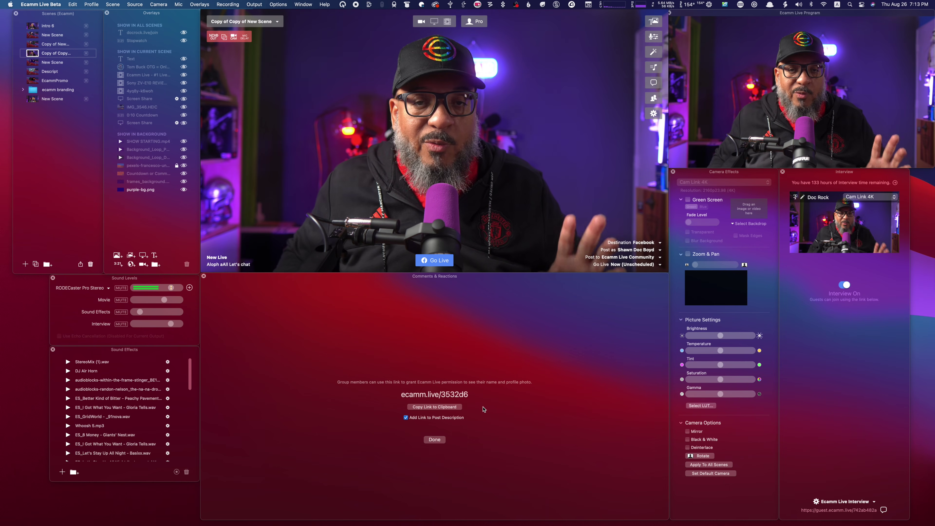
- Set the streaming destination to LinkedIn and check its Post as options
left_click(650, 243)
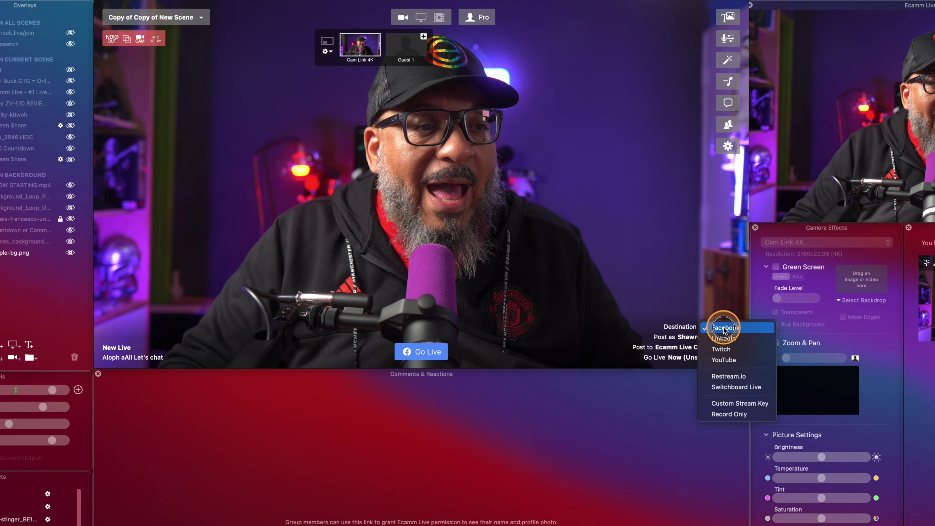
left_click(740, 338)
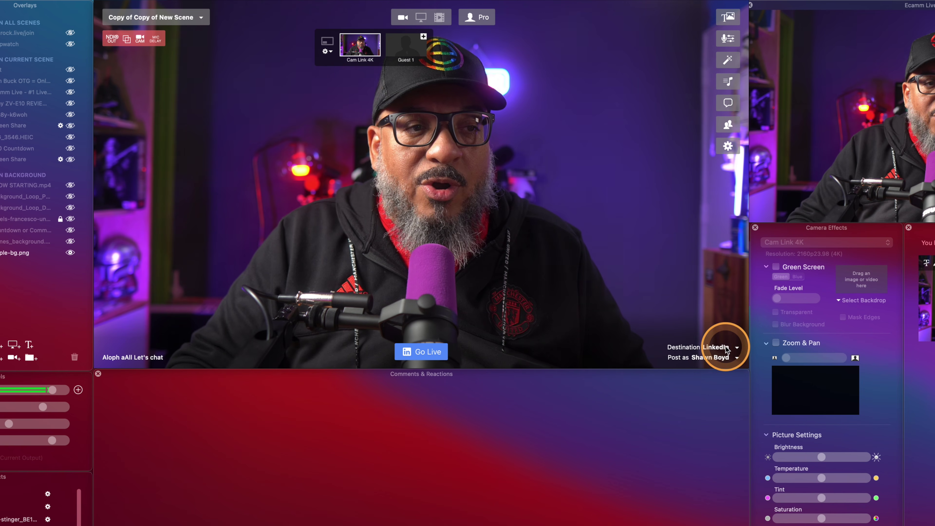
left_click(722, 360)
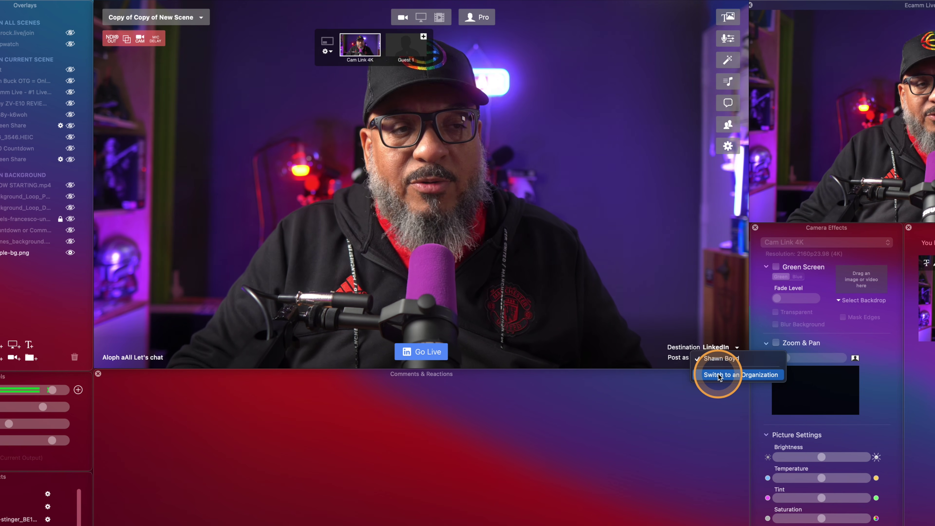
- Delete the description text of the LinkedIn live
left_click(144, 363)
double_click(143, 360)
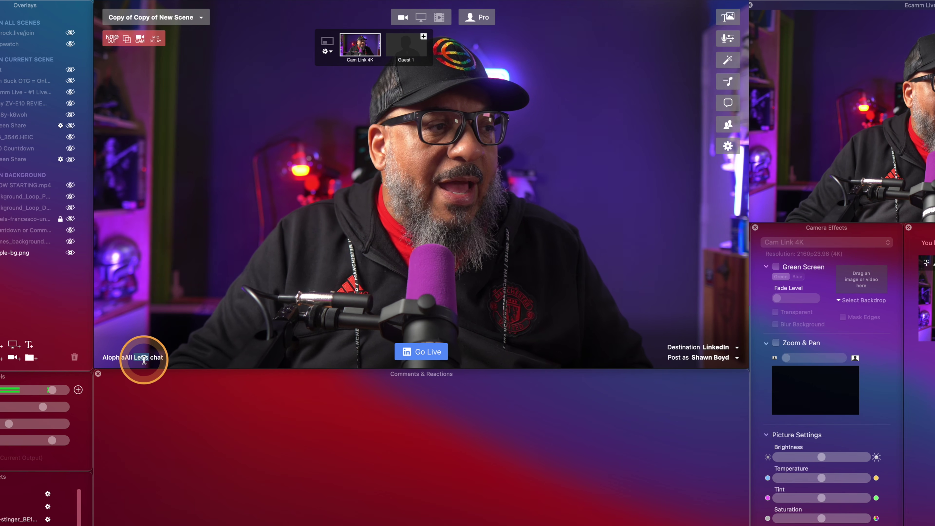
key("BackSpace")
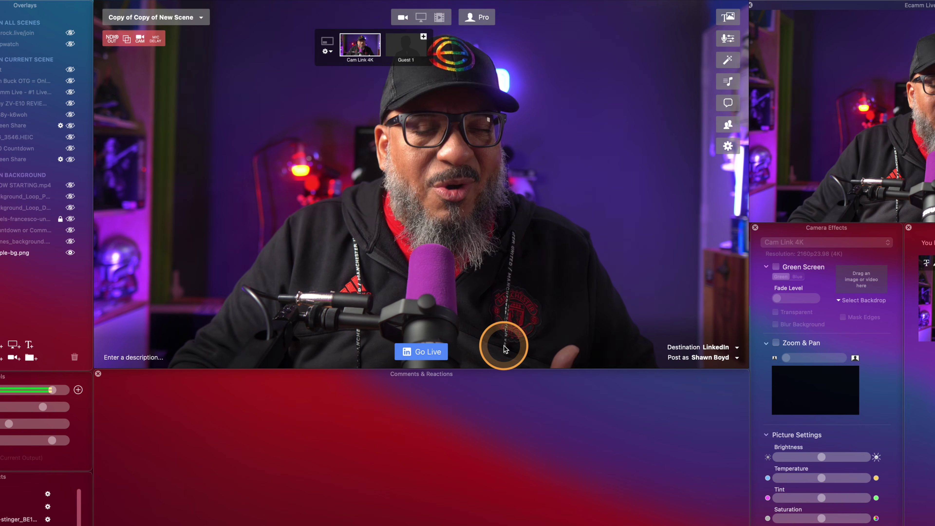
- Switch the streaming destination to Twitch, followed by YouTube
left_click(725, 347)
left_click(726, 358)
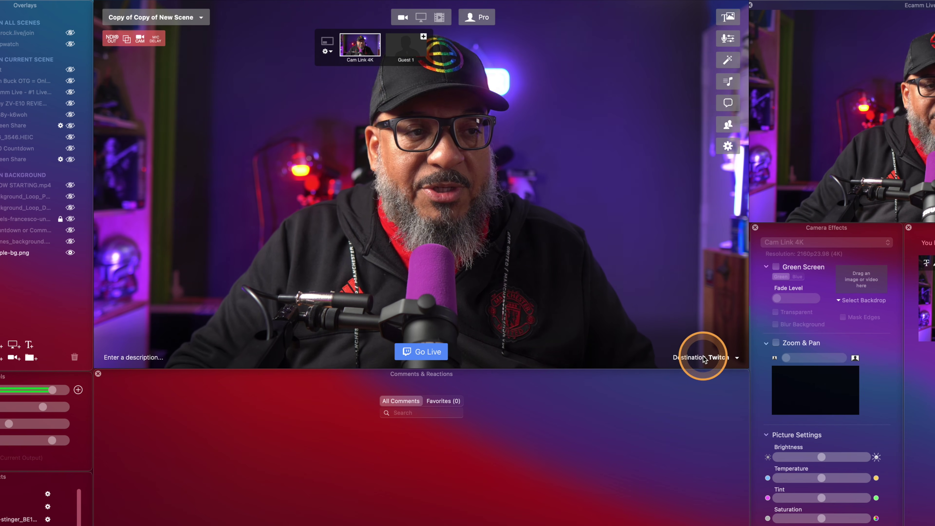
left_click(714, 358)
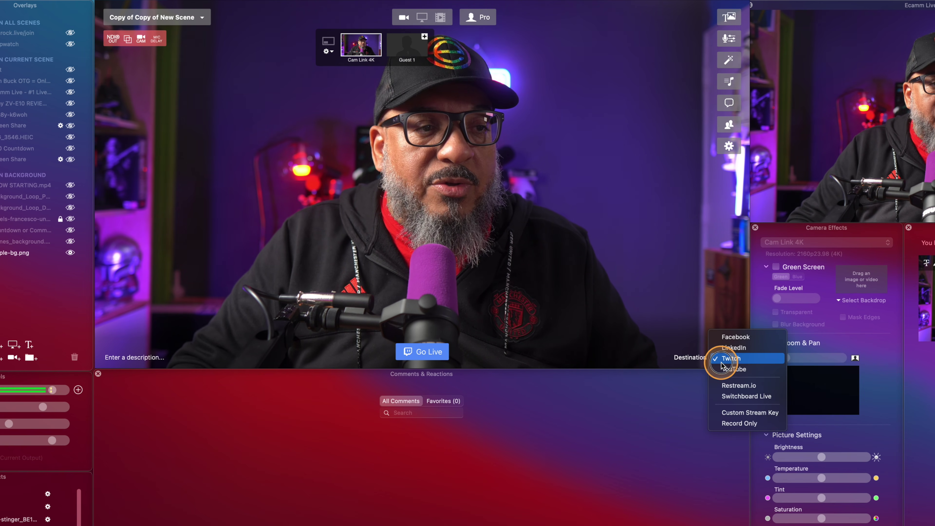
left_click(722, 367)
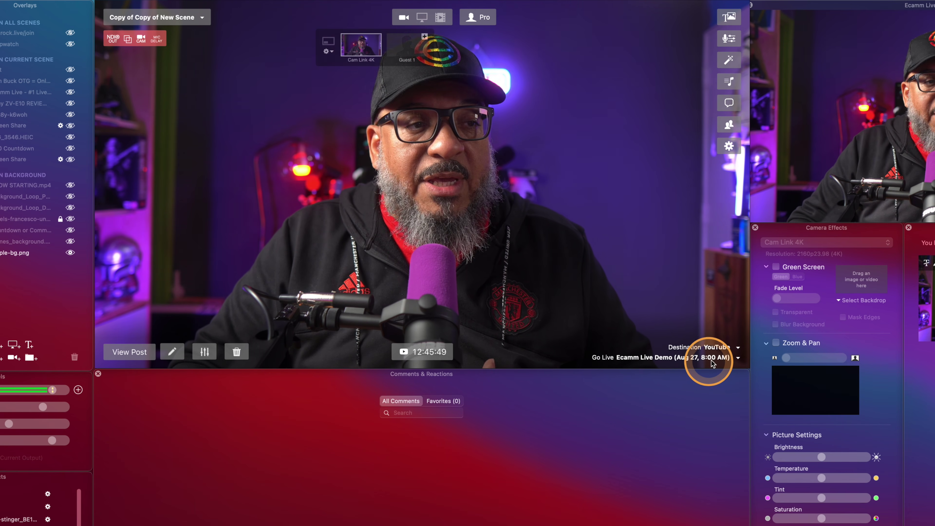
- Review the scheduled YouTube broadcasts and keep Ecamm Live Demo (Aug 27, 8:00 AM) selected
left_click(733, 359)
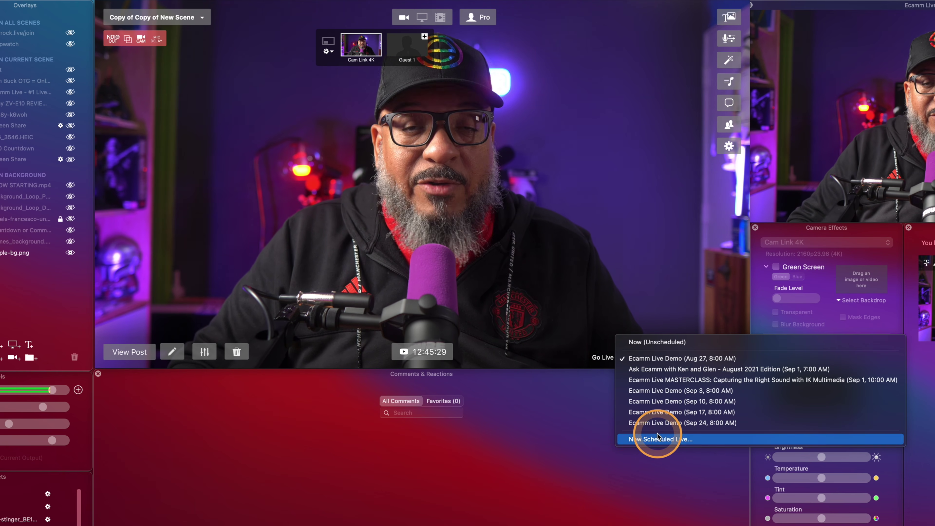
left_click(613, 315)
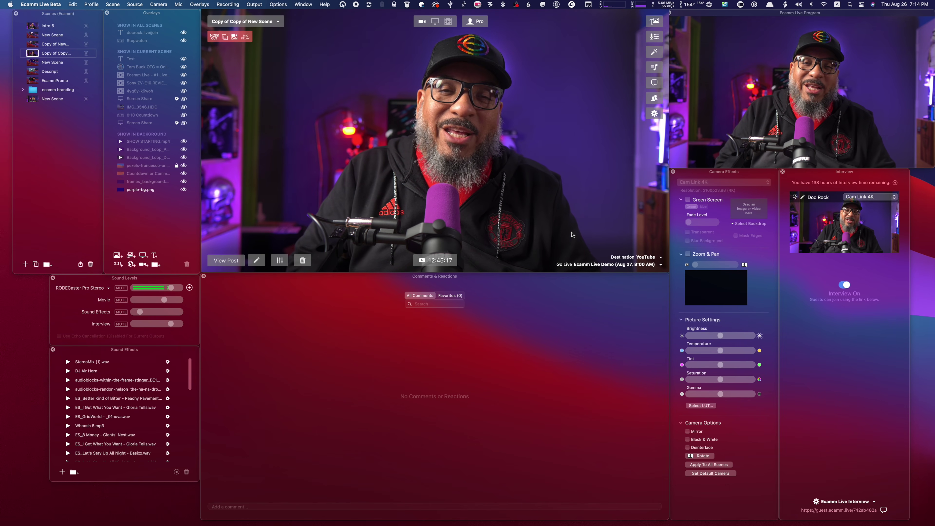
left_click(441, 264)
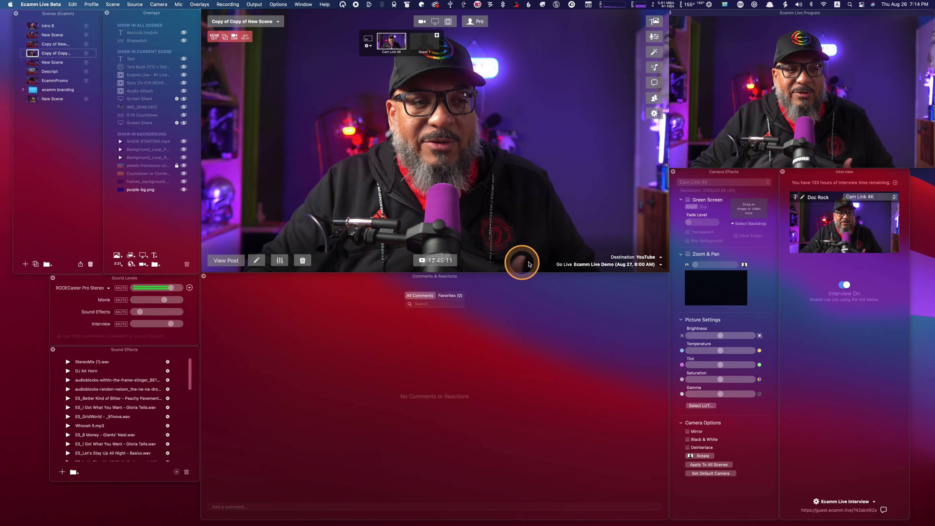
left_click(642, 265)
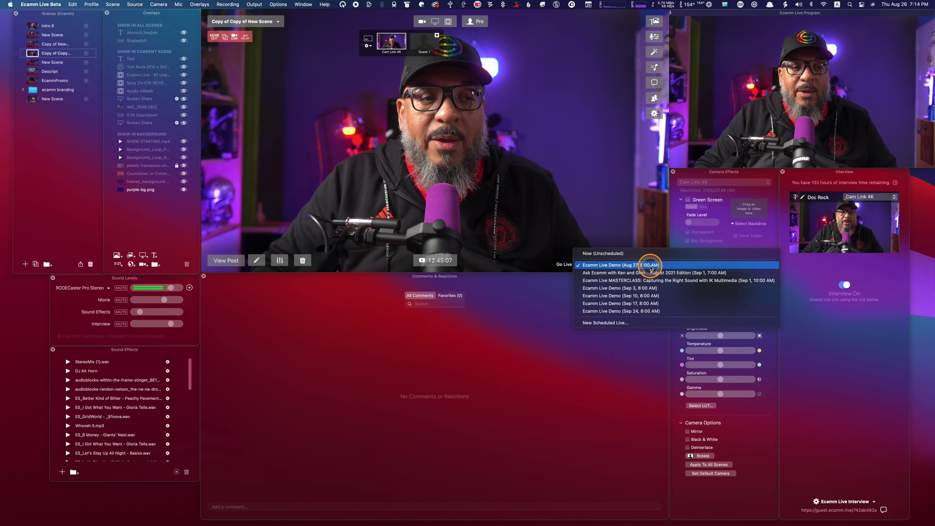
left_click(650, 265)
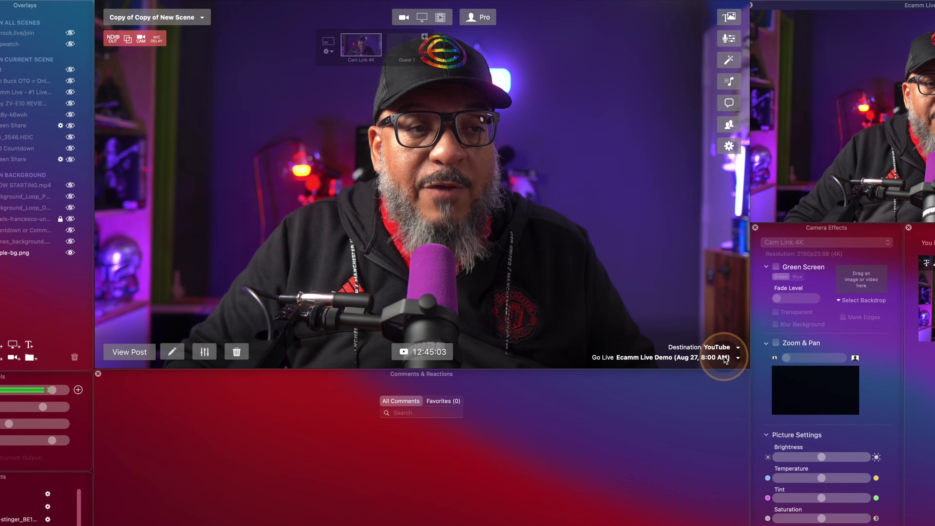
left_click(651, 267)
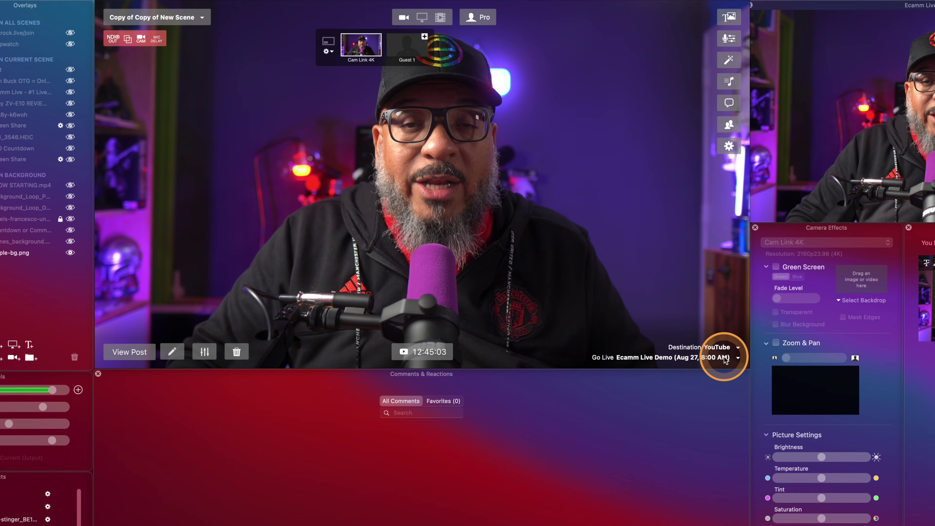
- Set the YouTube broadcast to Now (Unscheduled) and clear its title
left_click(724, 359)
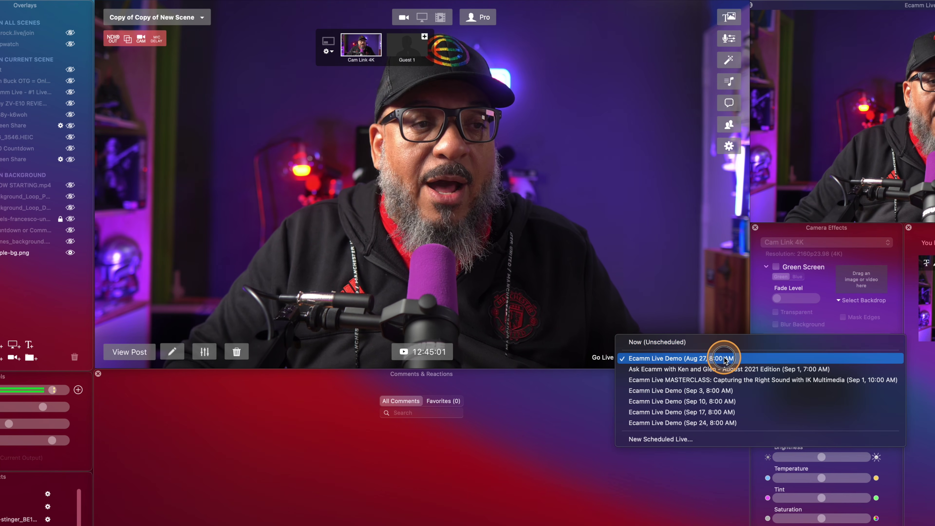
left_click(720, 346)
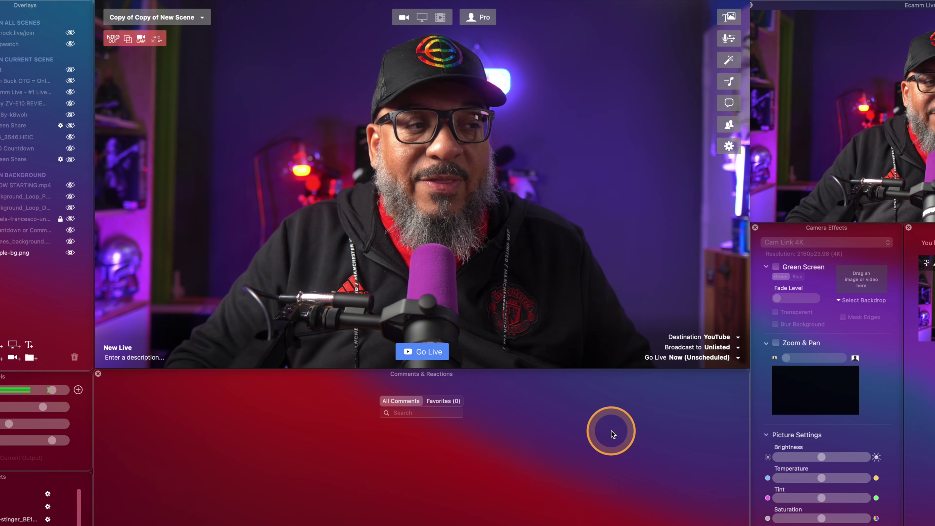
left_click(115, 347)
left_click(114, 346)
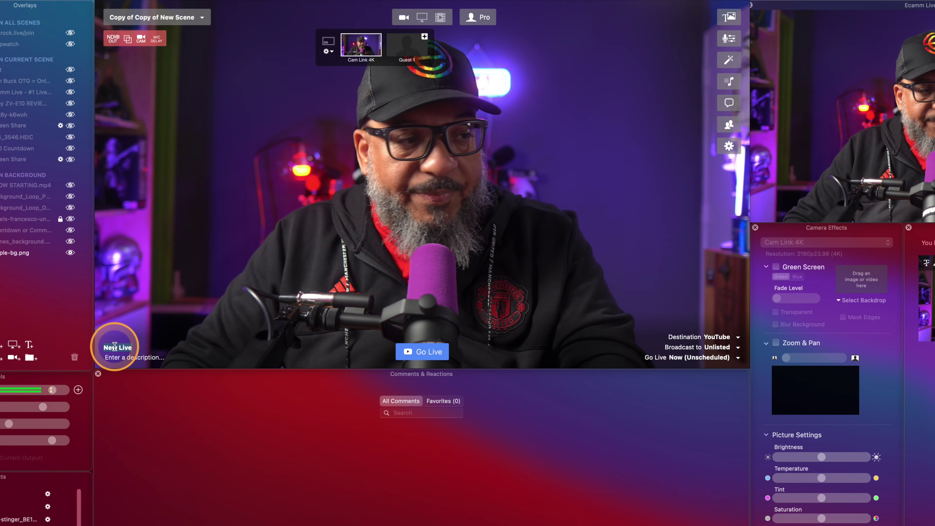
key("BackSpace")
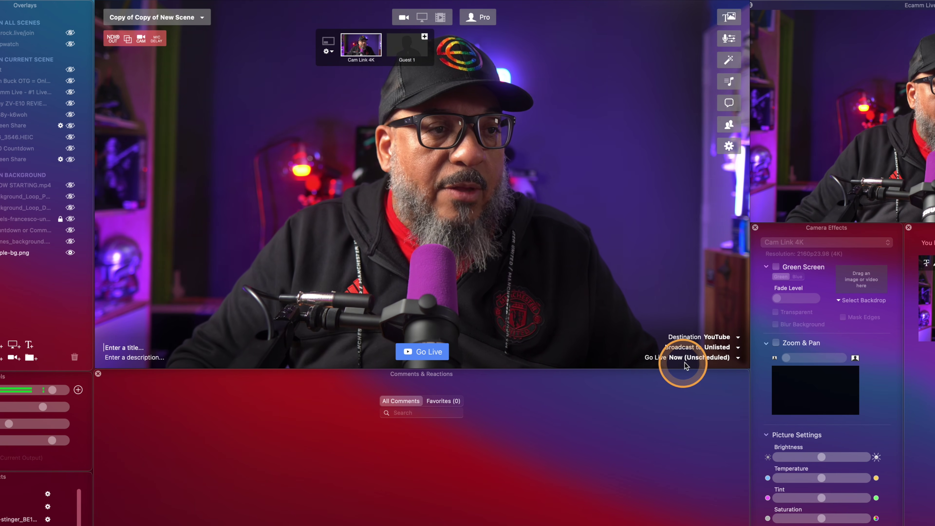
- Switch the streaming destination to Restream.io, followed by Switchboard Live
left_click(716, 336)
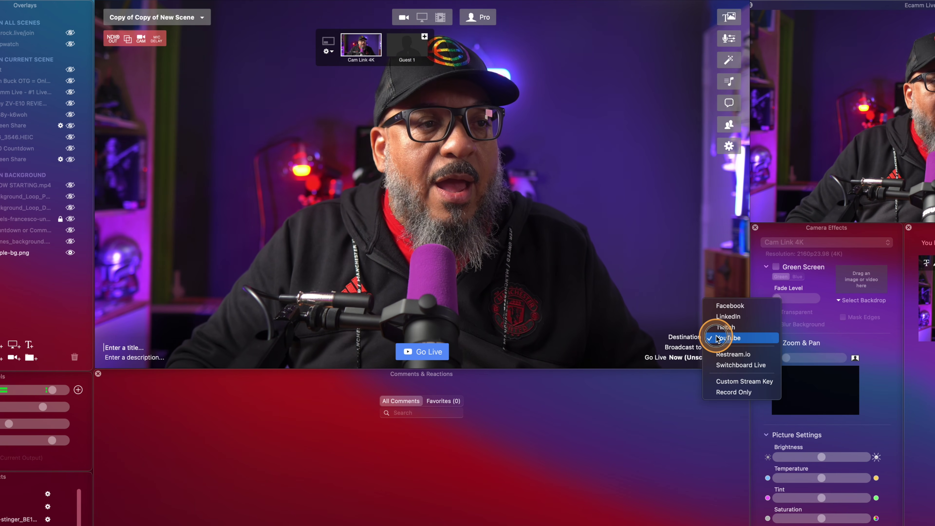
left_click(726, 354)
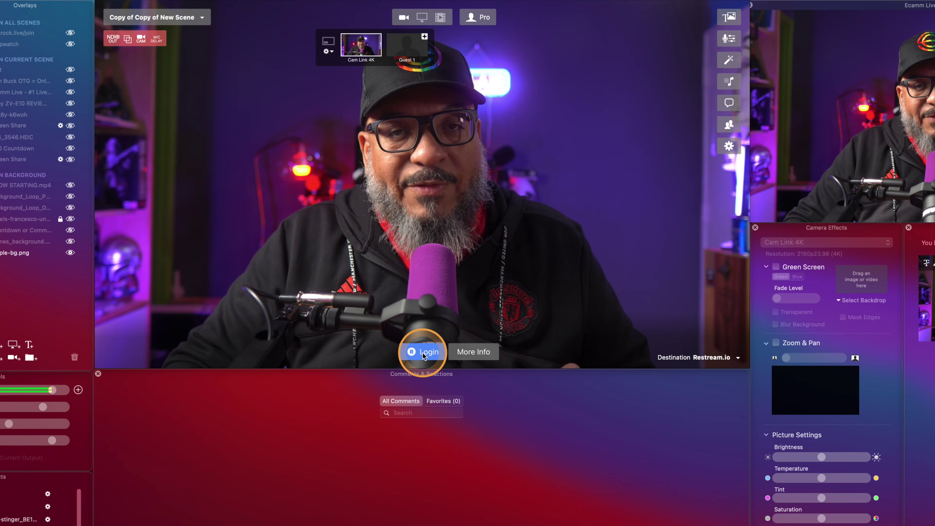
left_click(703, 357)
left_click(699, 369)
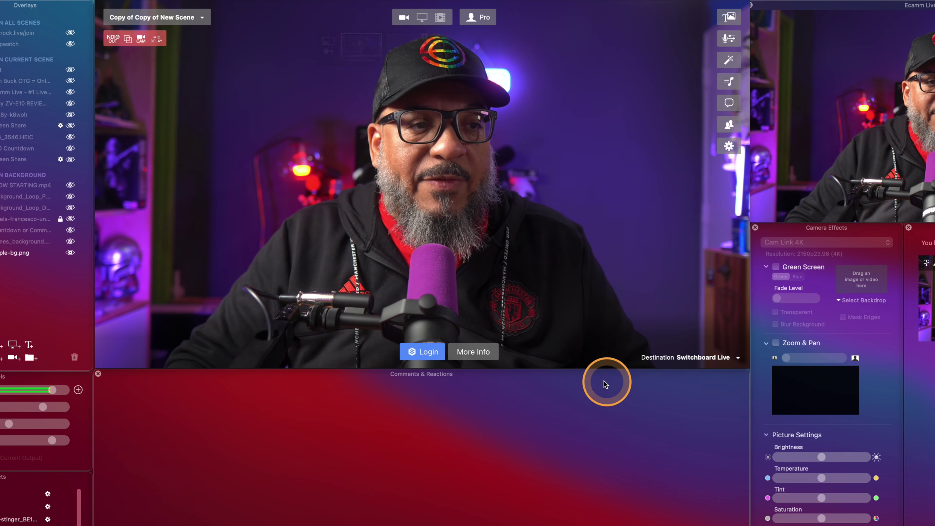
- Set the streaming destination to Custom Stream Key and keep that choice after reviewing the destination list
left_click(702, 357)
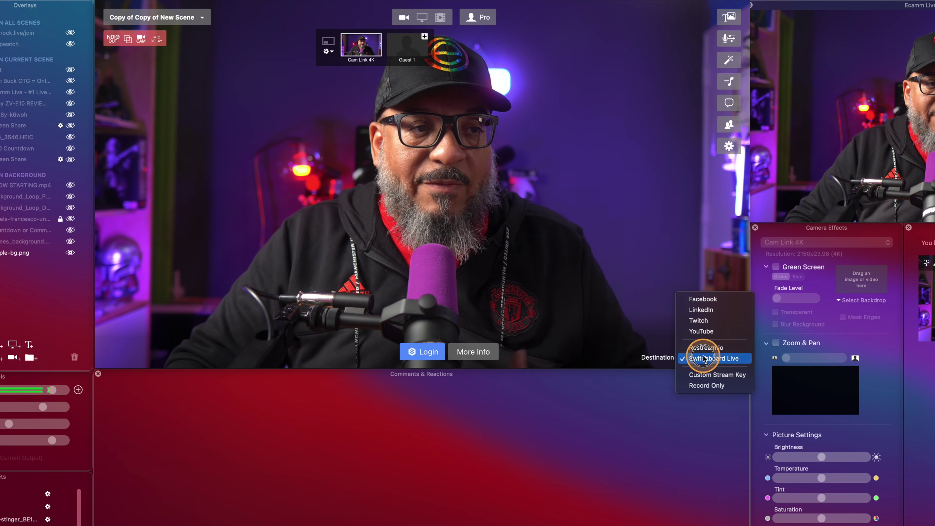
left_click(699, 375)
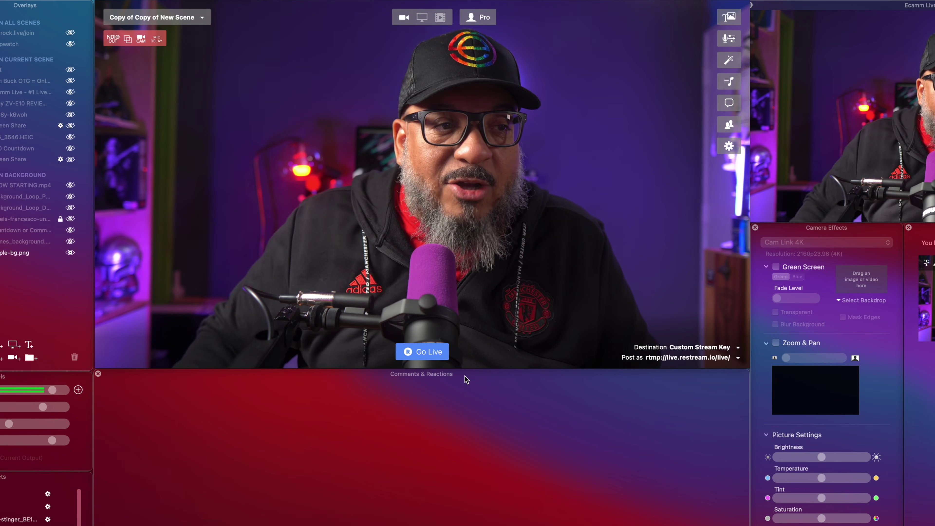
left_click(699, 349)
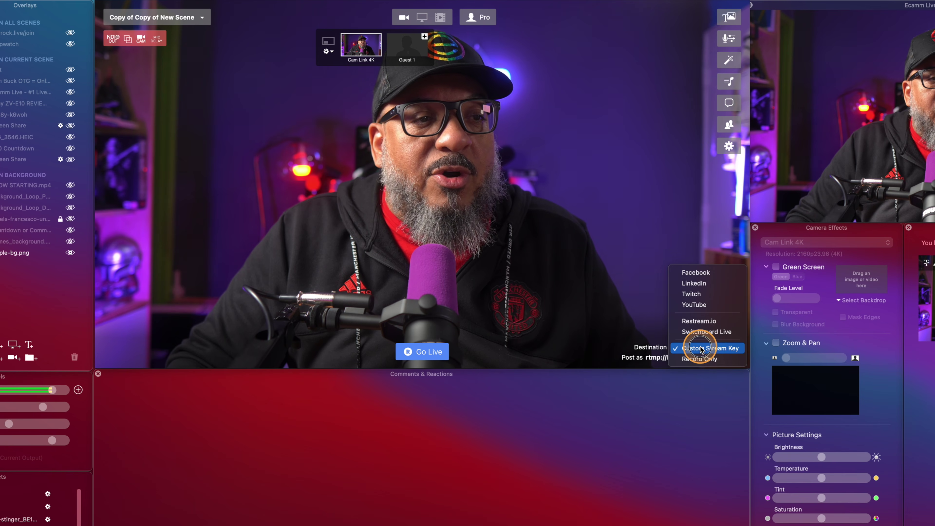
left_click(728, 348)
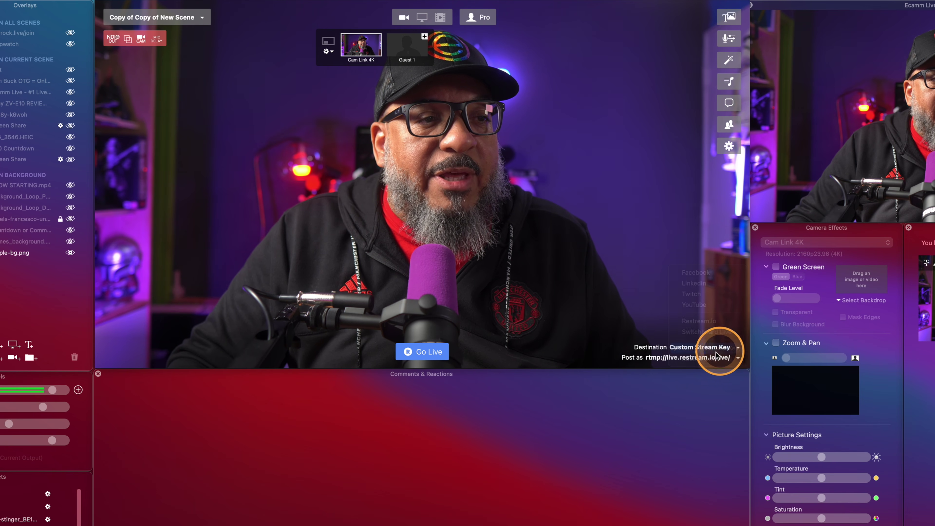
- Switch the custom stream server to rtmp://rtmp.live.amazon.com/live/ and back to rtmp://live.restream.io/live/
left_click(735, 358)
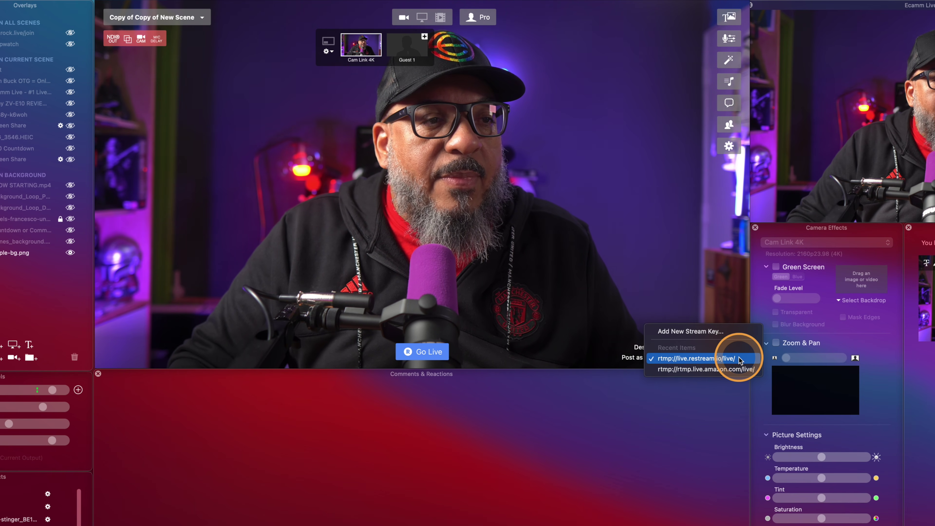
left_click(721, 369)
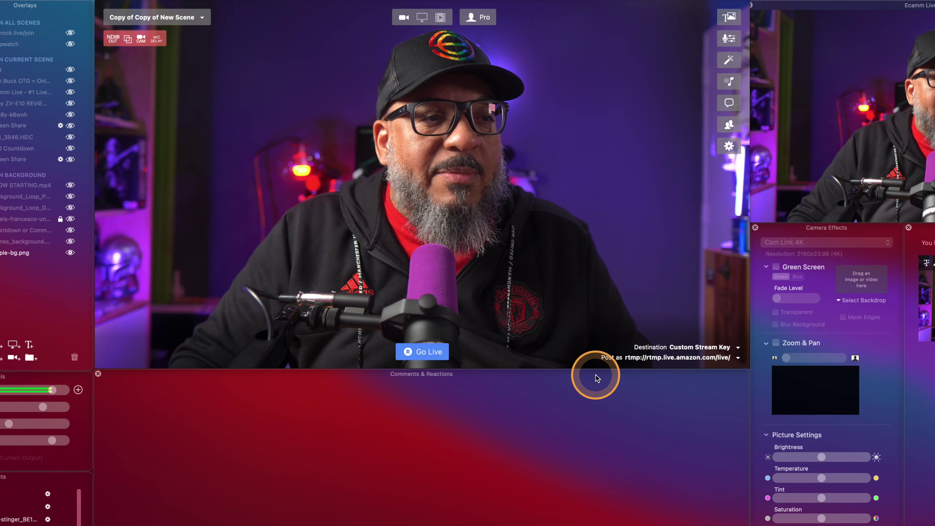
mouse_move(623, 366)
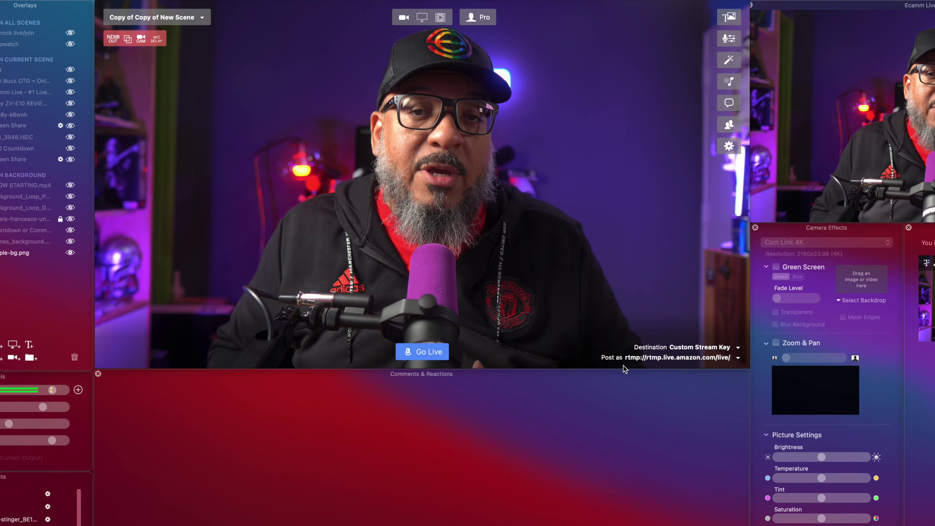
left_click(695, 357)
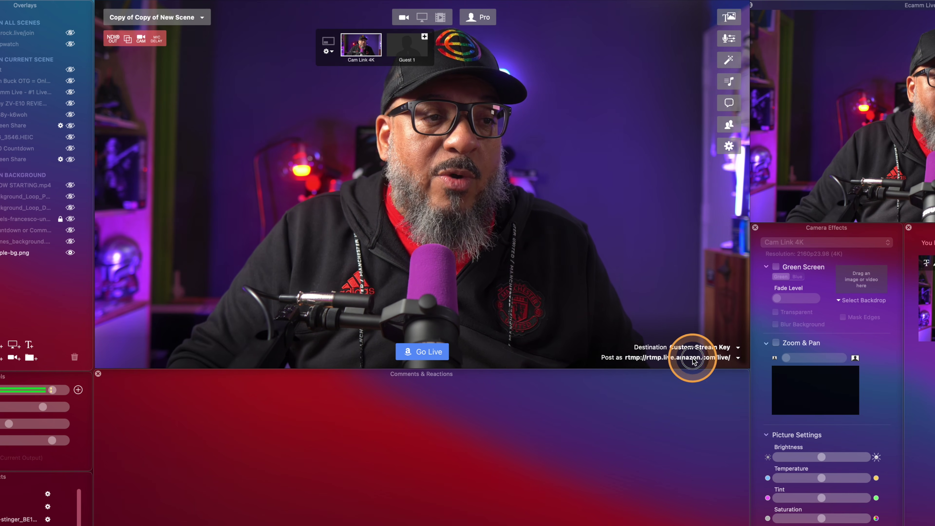
left_click(696, 369)
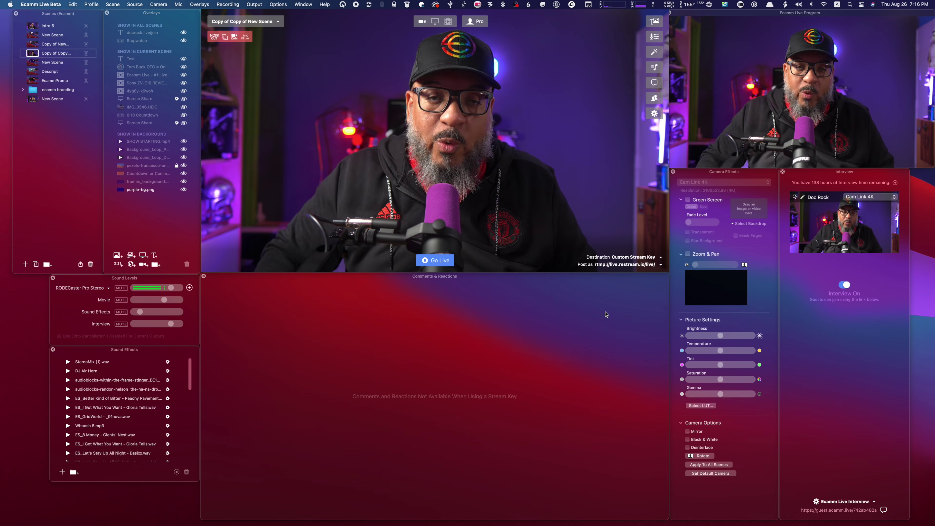
- Switch the streaming destination to Record Only, followed by YouTube
left_click(647, 259)
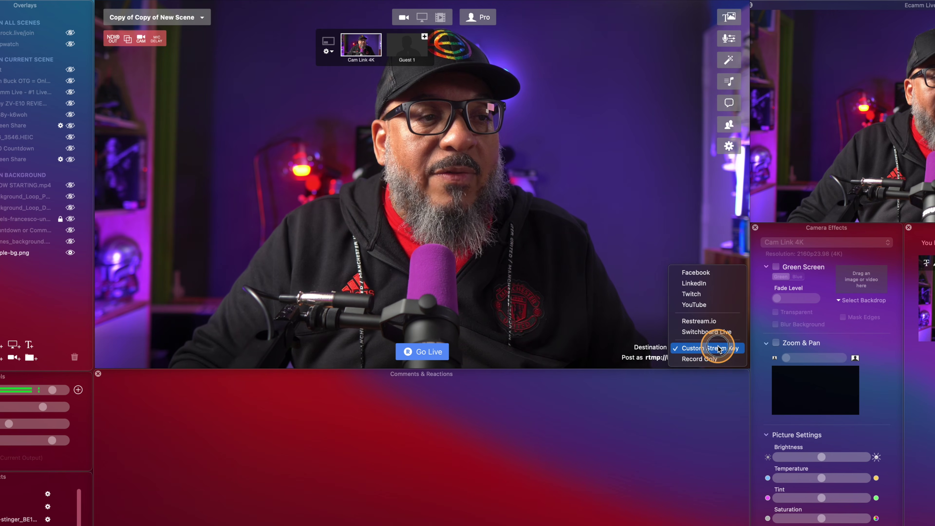
left_click(642, 271)
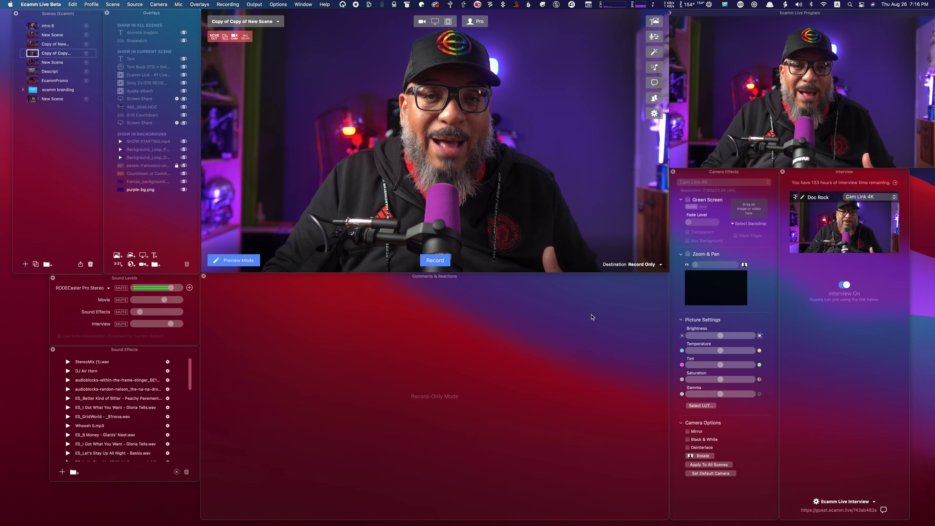
left_click(642, 265)
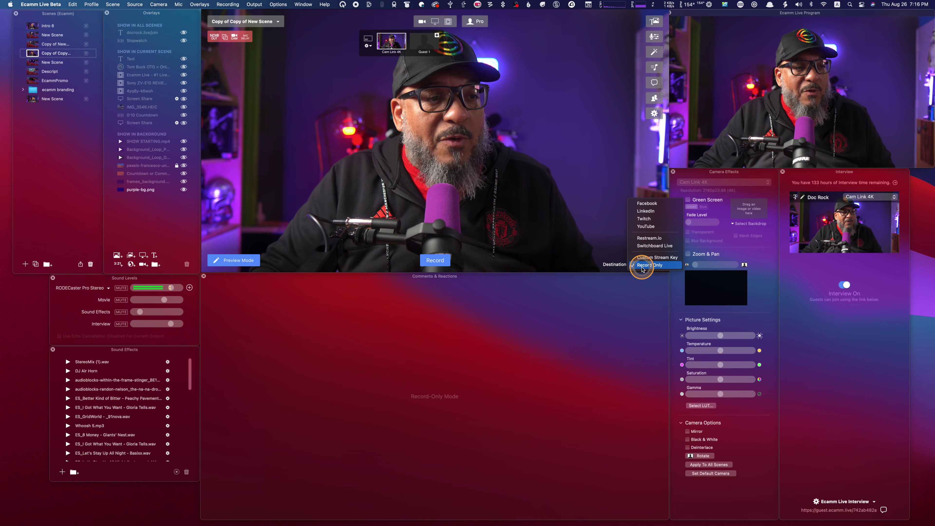
left_click(660, 227)
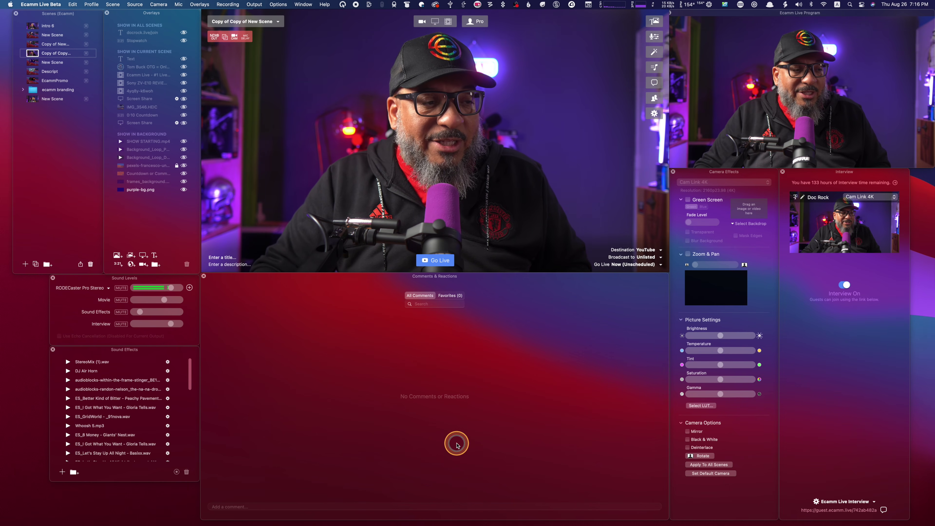
- Move the Comments & Reactions window over the video preview and back to its place below it
left_click_drag(456, 445, 472, 178)
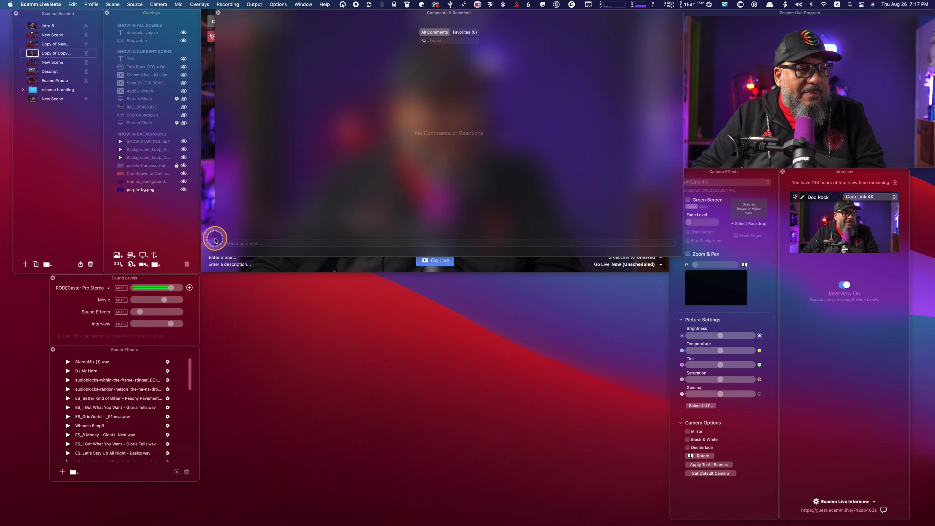
left_click_drag(257, 248, 242, 504)
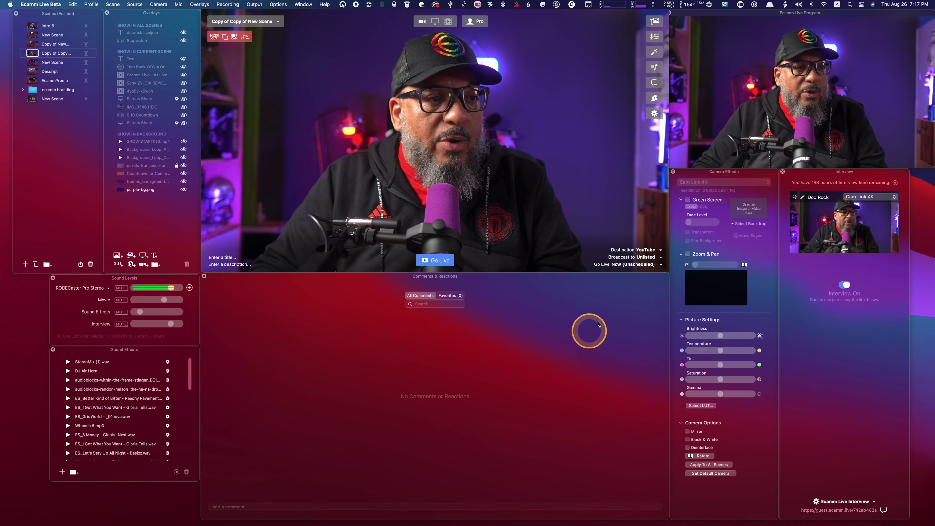
- Switch the streaming destination to Twitch, followed by LinkedIn and finally Facebook
left_click(649, 250)
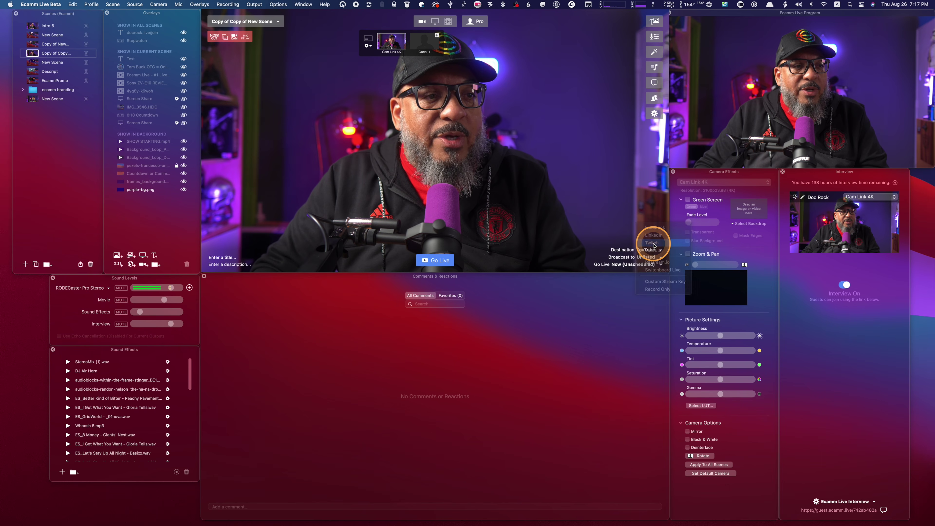
left_click(652, 244)
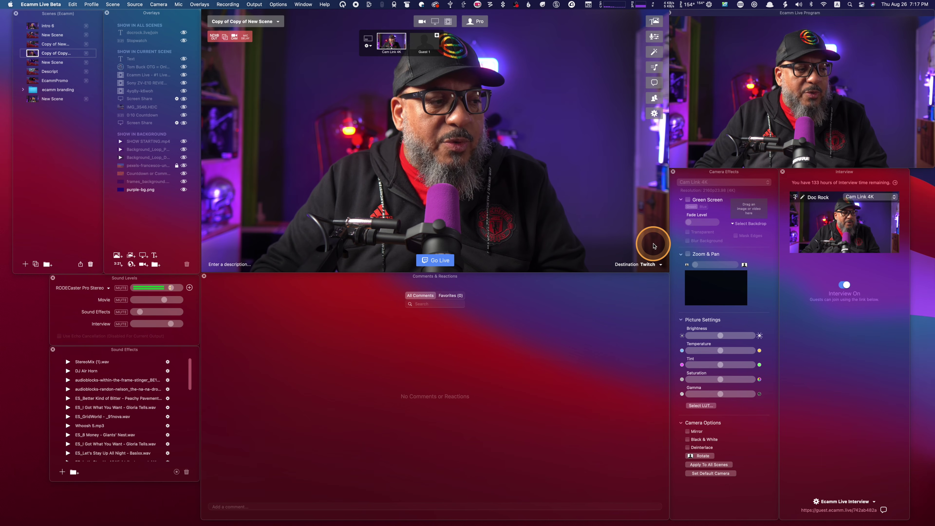
left_click(643, 264)
left_click(650, 257)
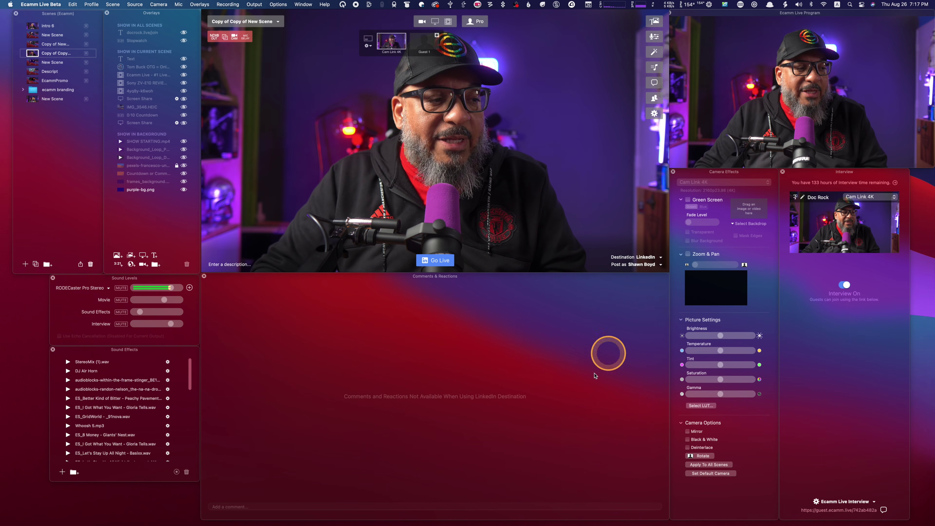
left_click(649, 258)
left_click(650, 250)
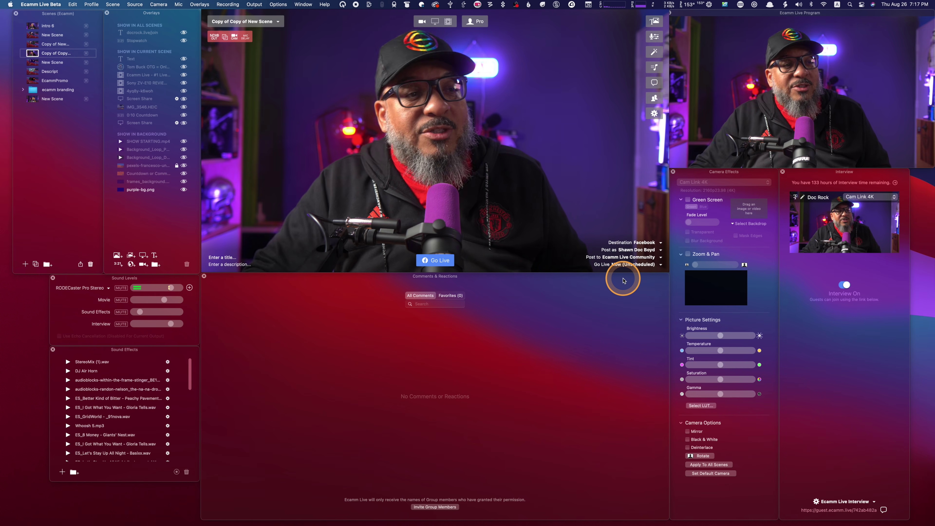
mouse_move(621, 268)
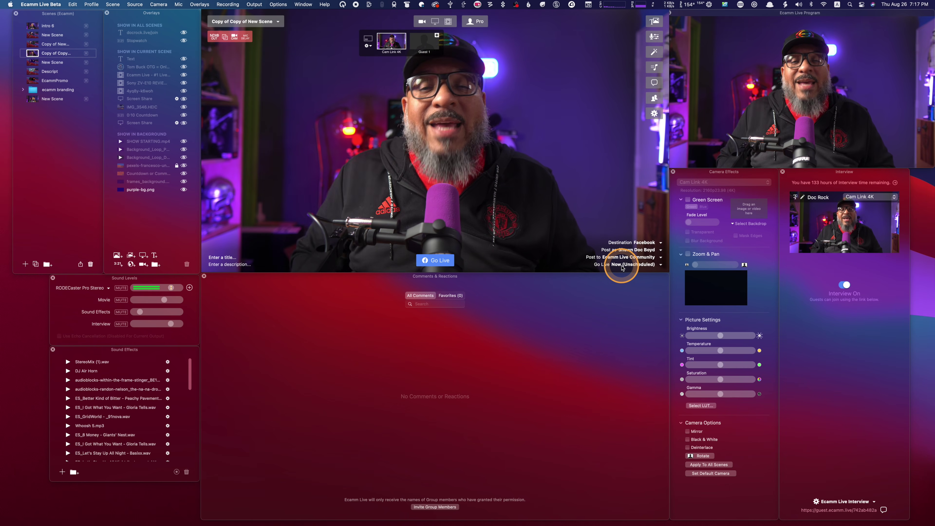